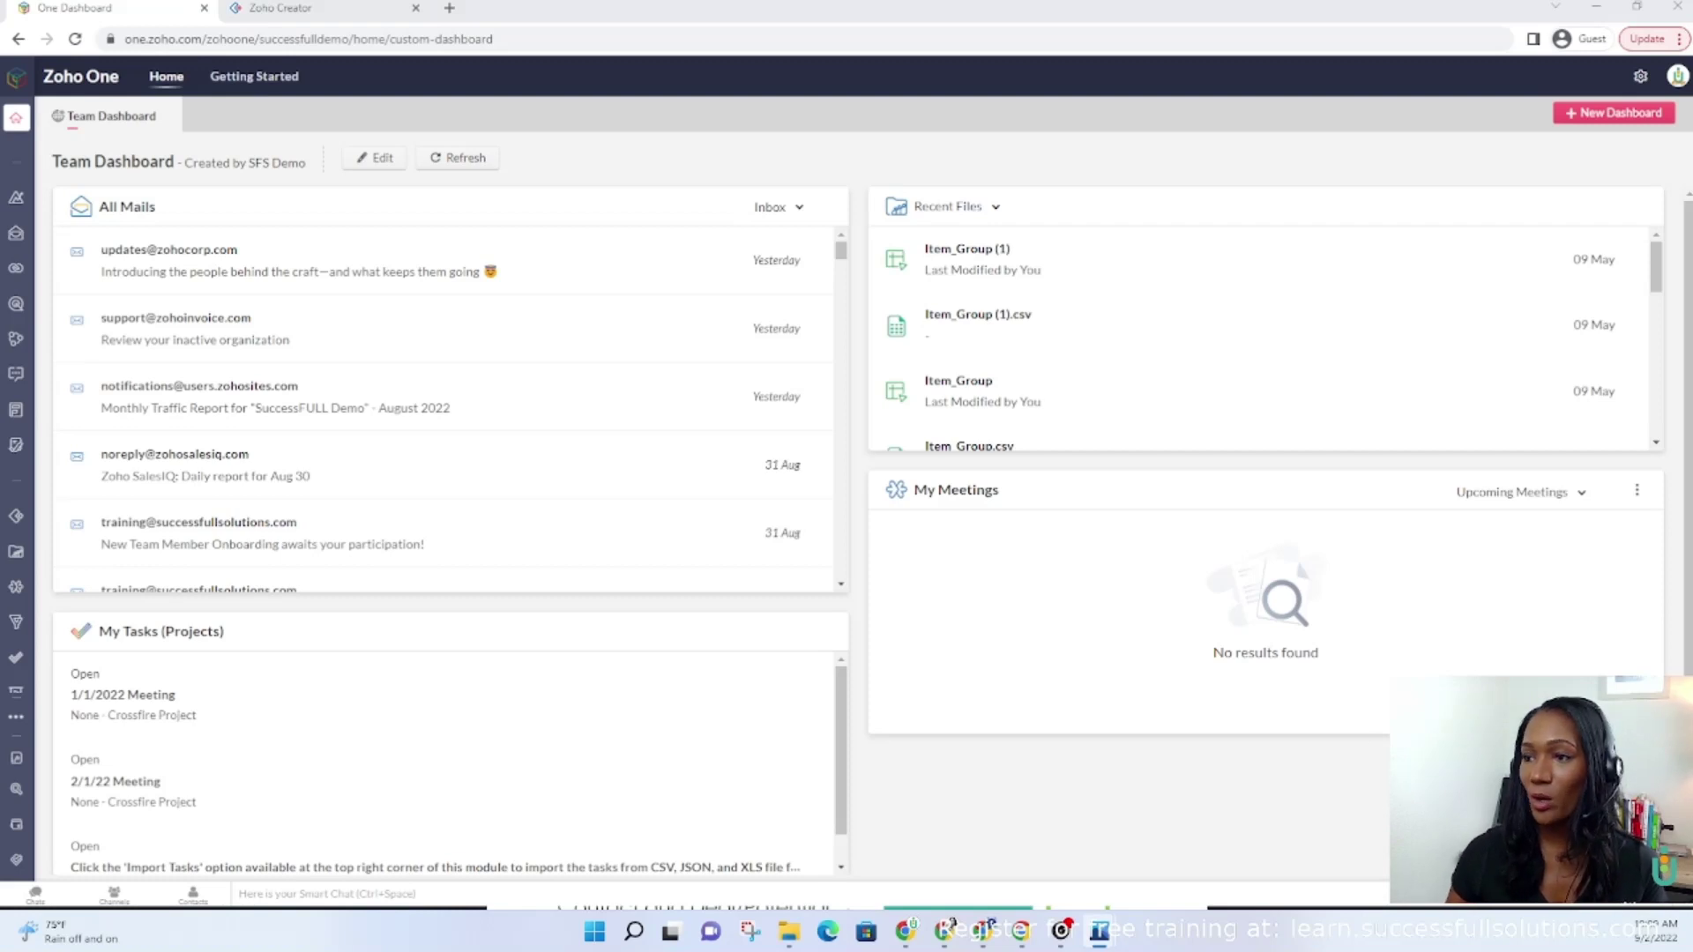
Open Zoho CRM from the Zoho One sidebar and switch to the Leads module's single lead
mouse_move(16, 198)
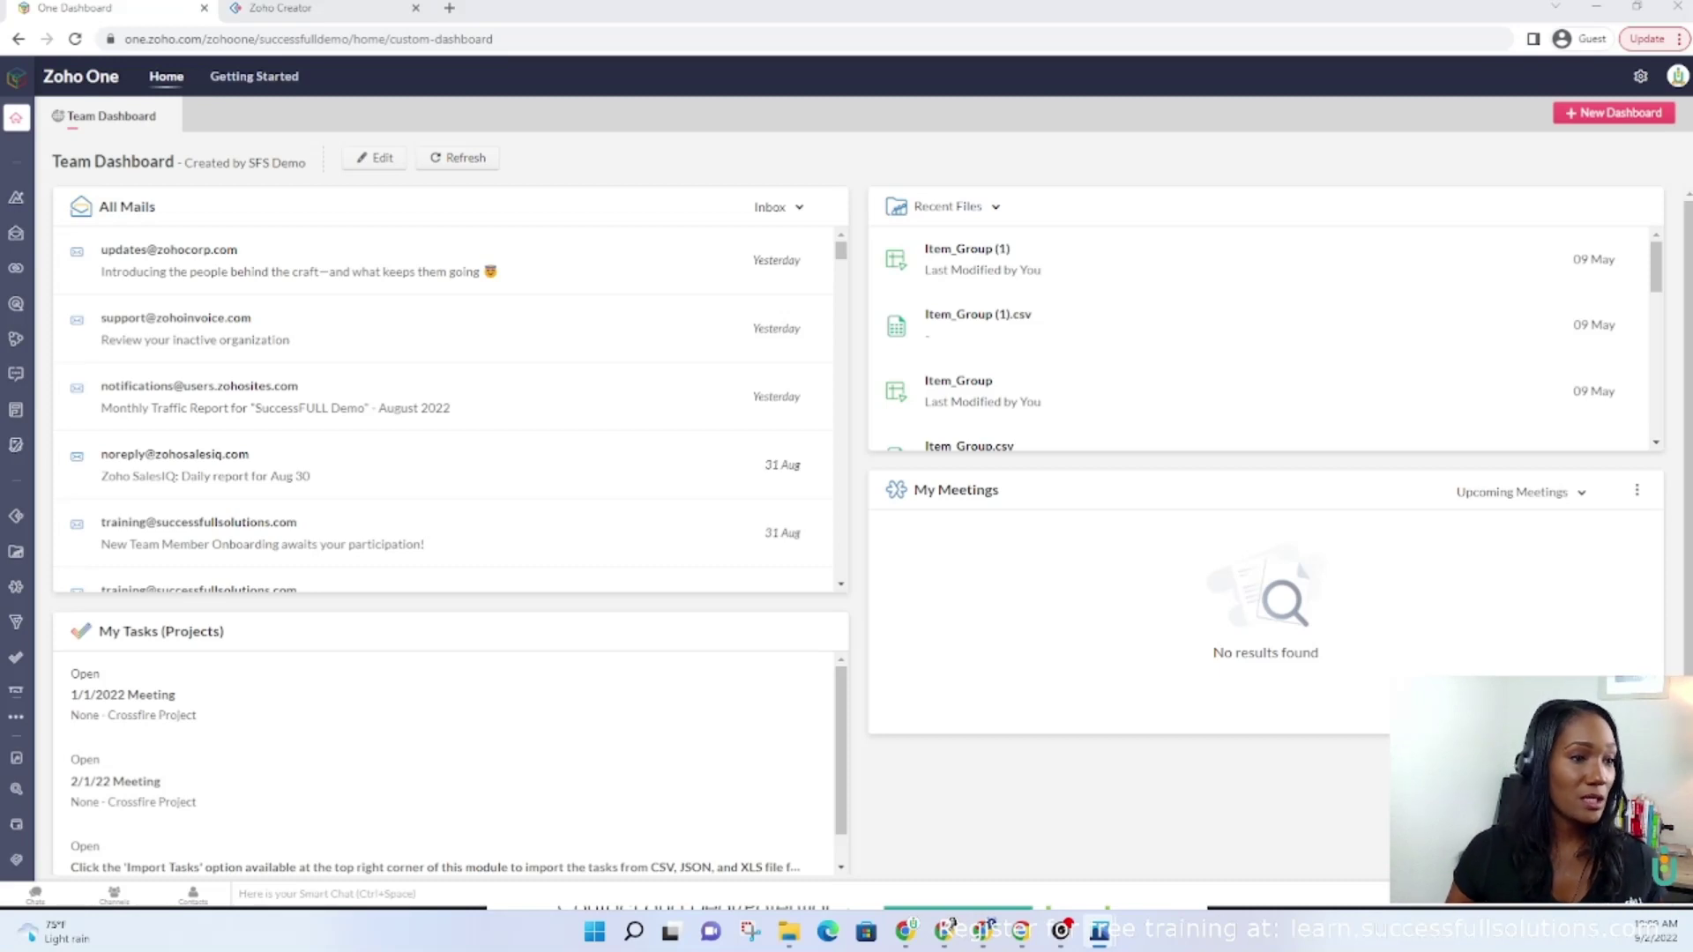
left_click(18, 269)
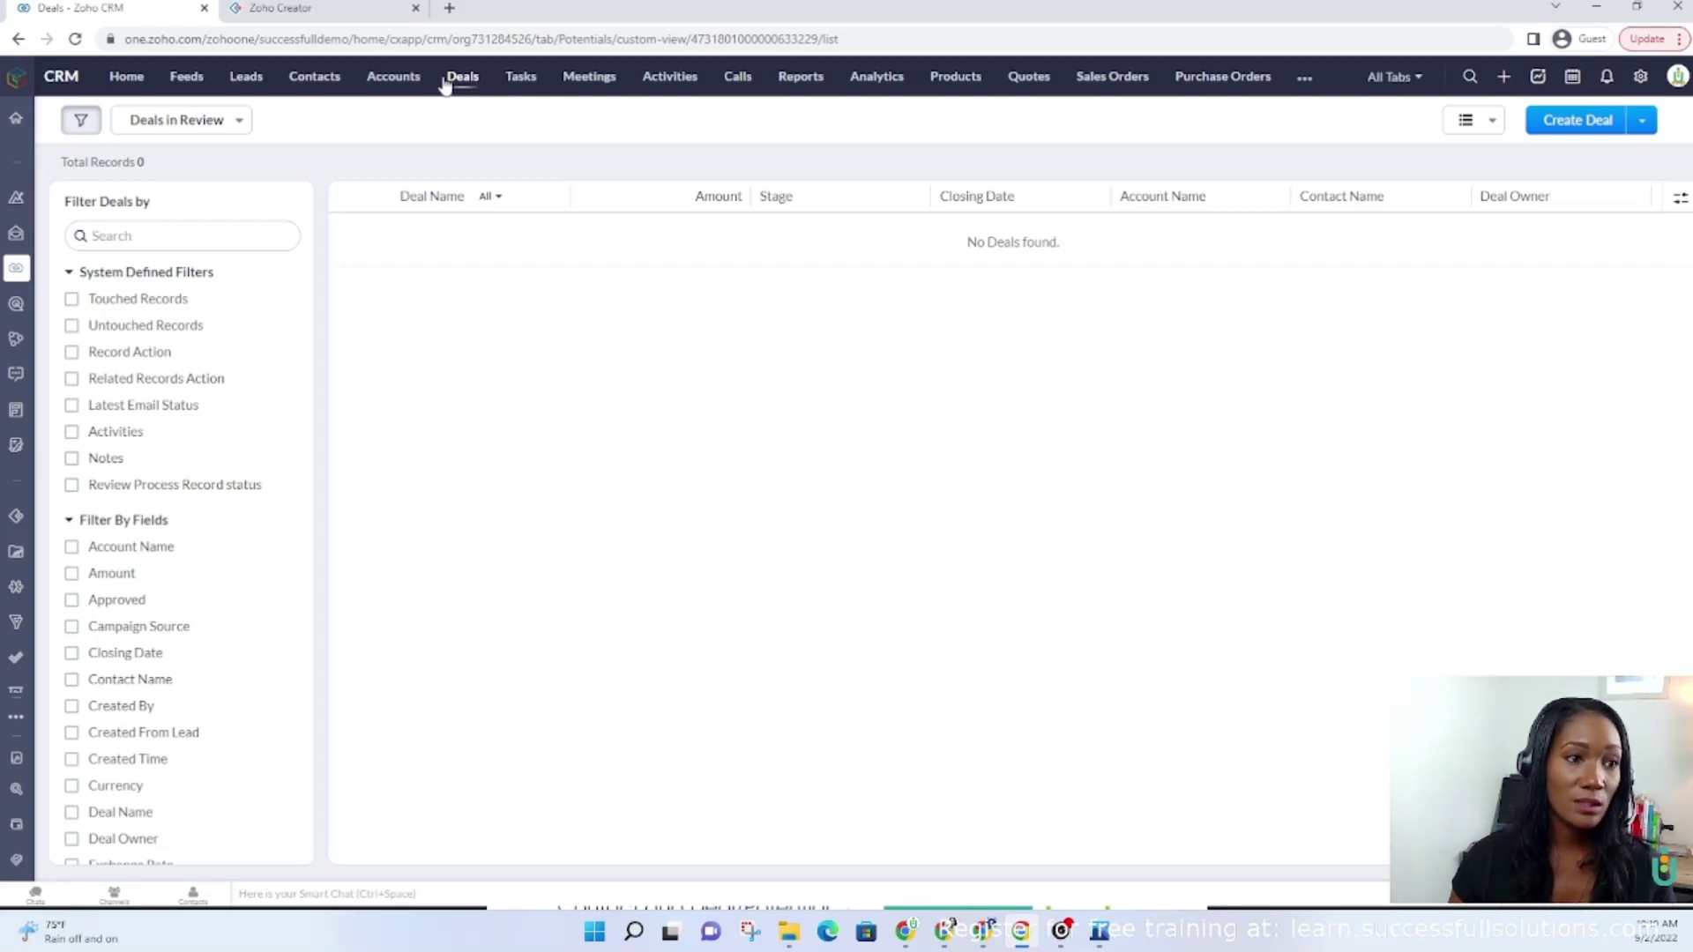
left_click(246, 81)
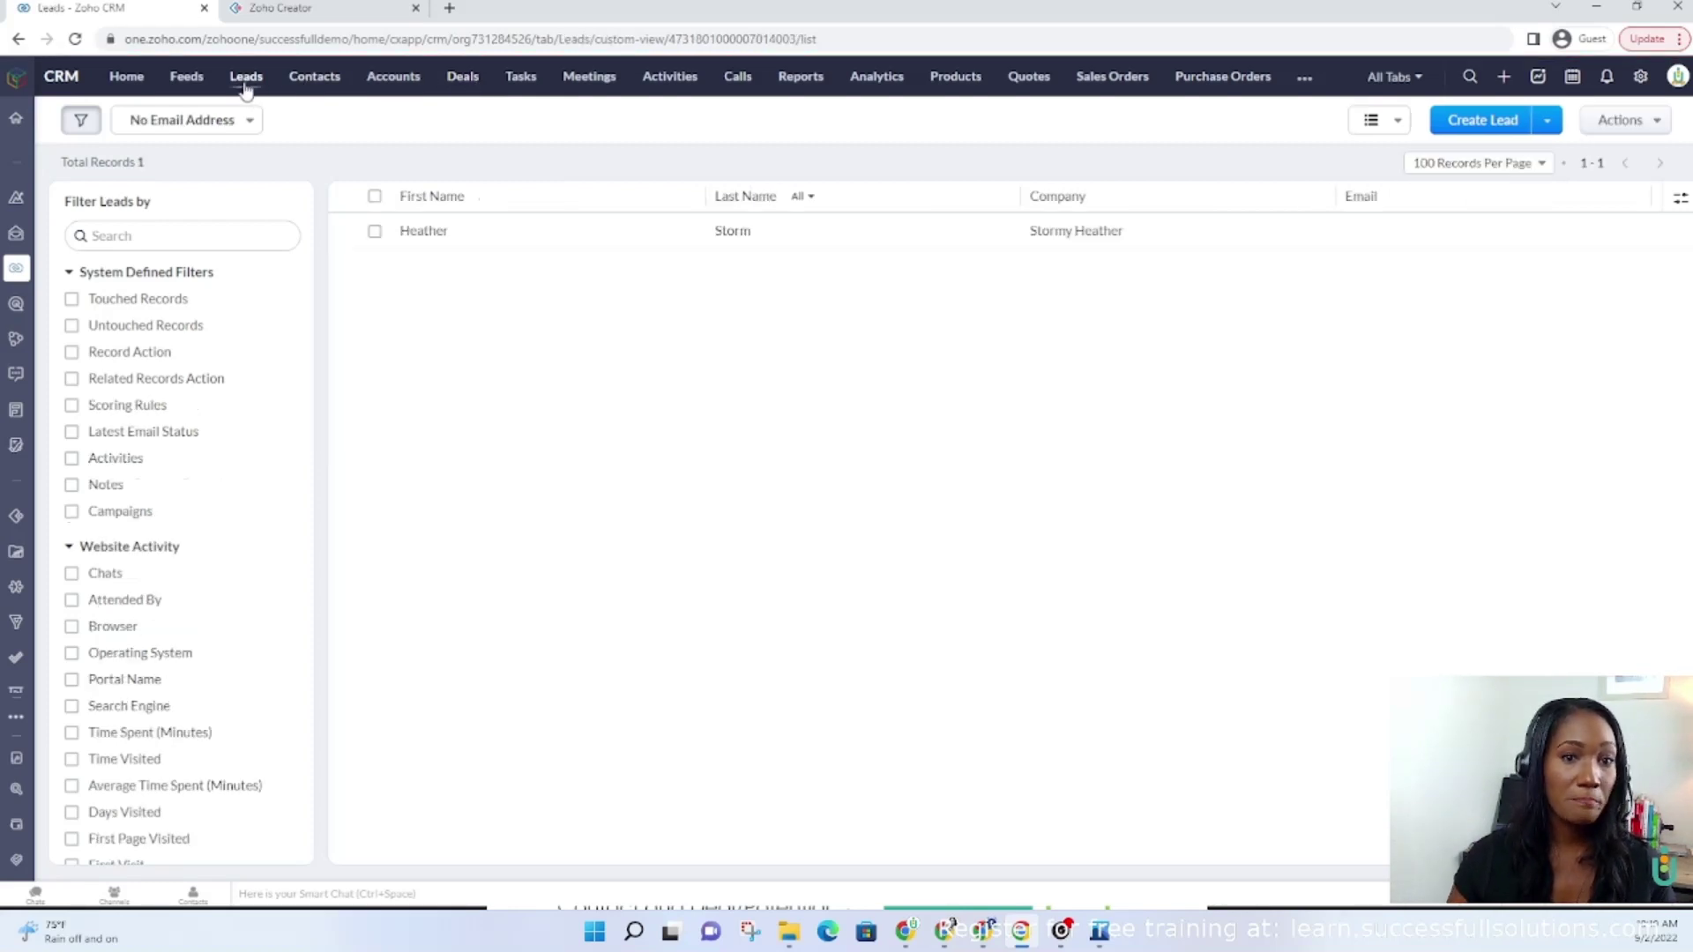
left_click(1481, 121)
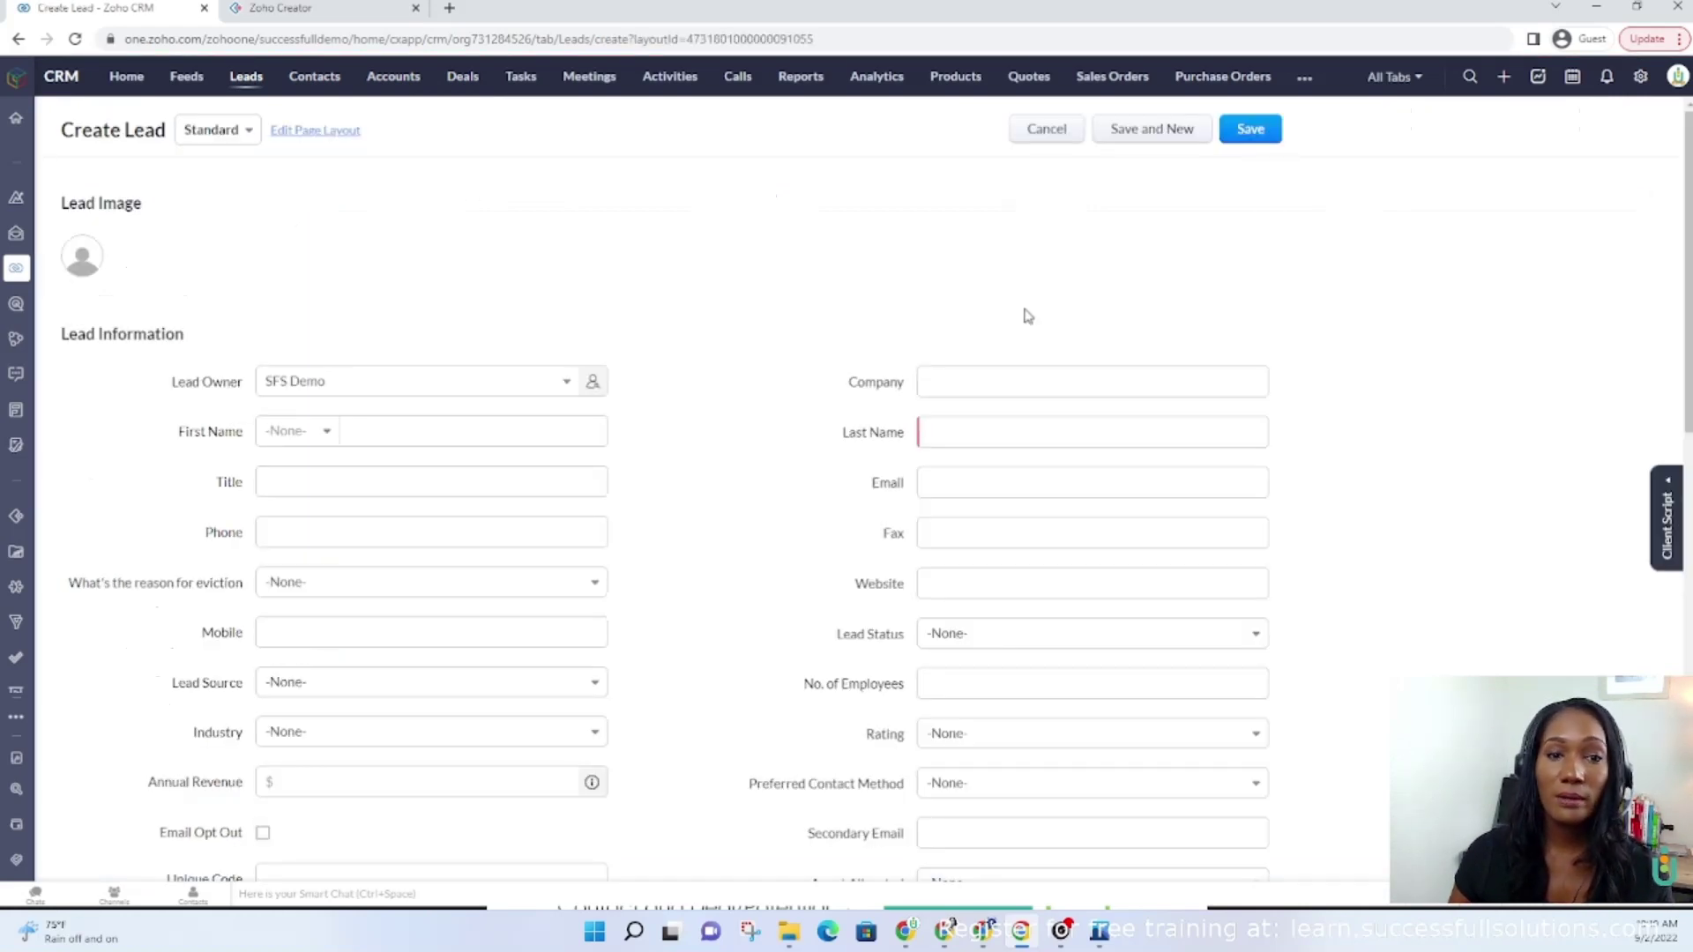
scroll(1025, 386, "down", 3)
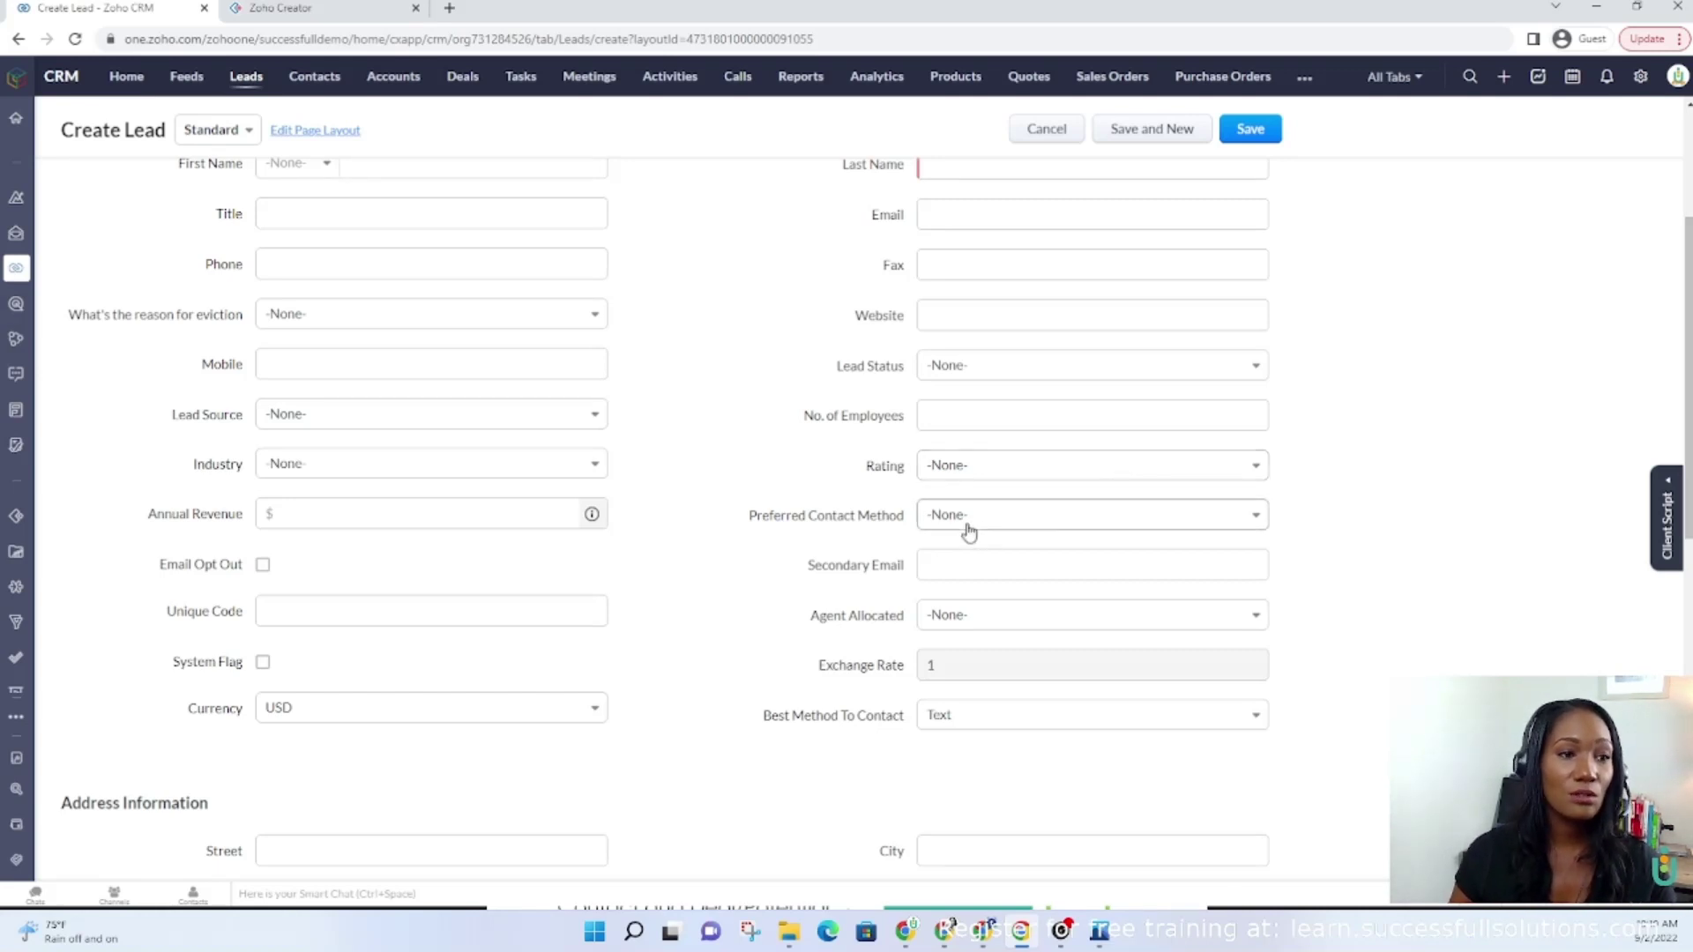
scroll(969, 532, "up", 3)
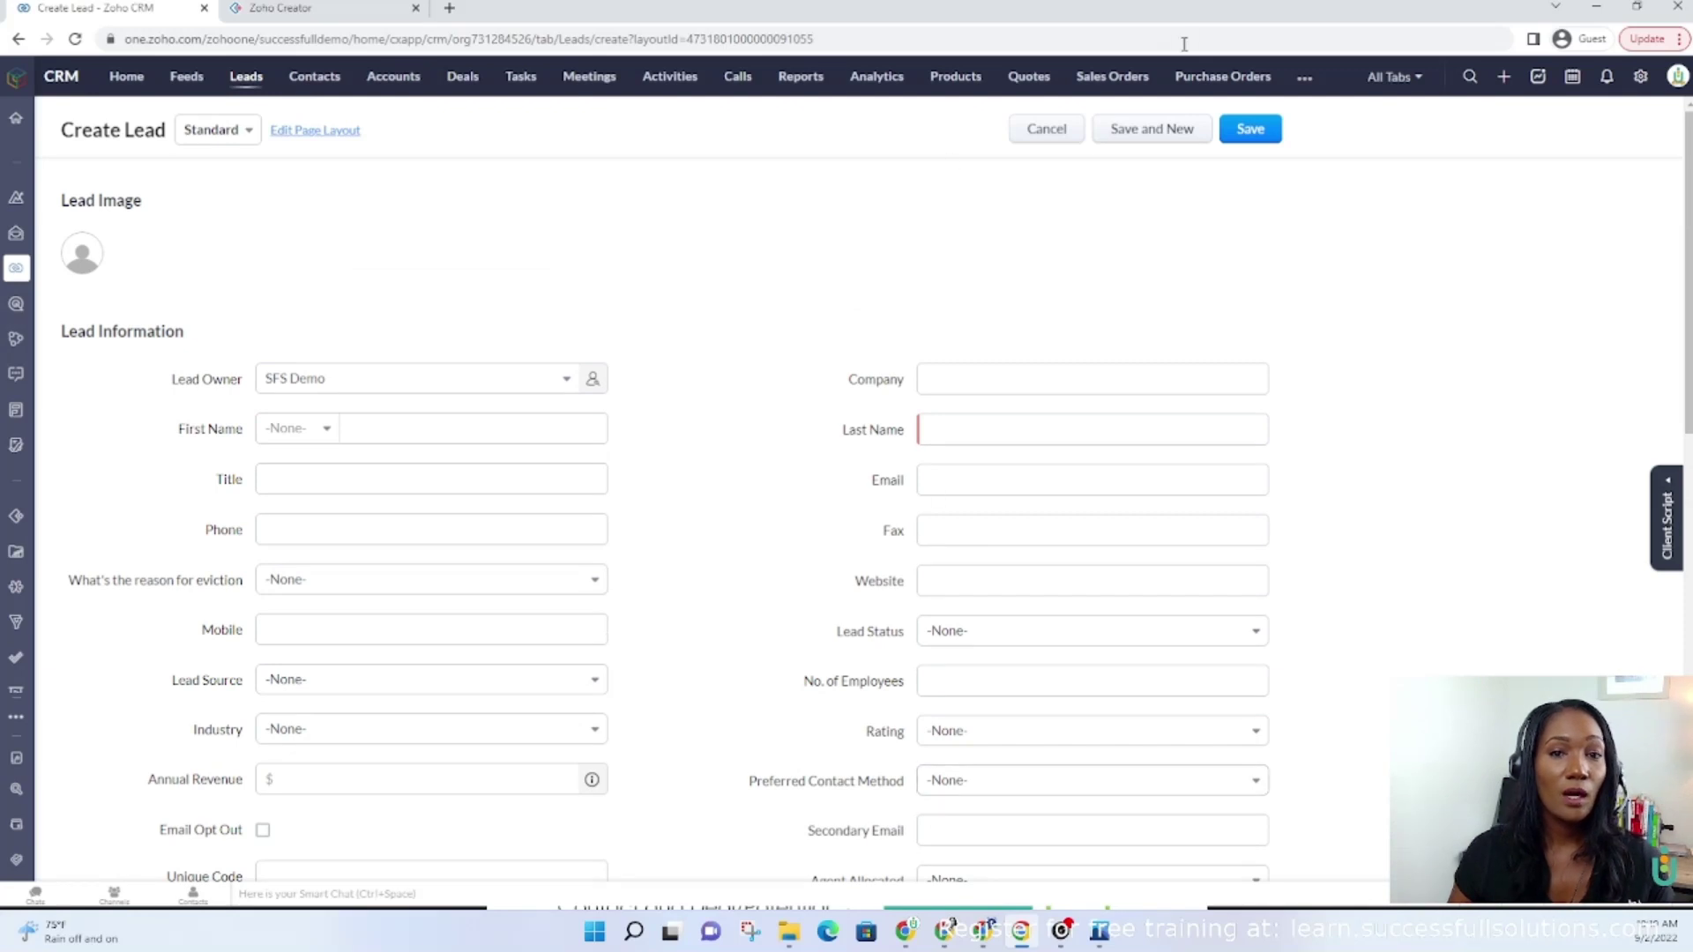
left_click(1054, 140)
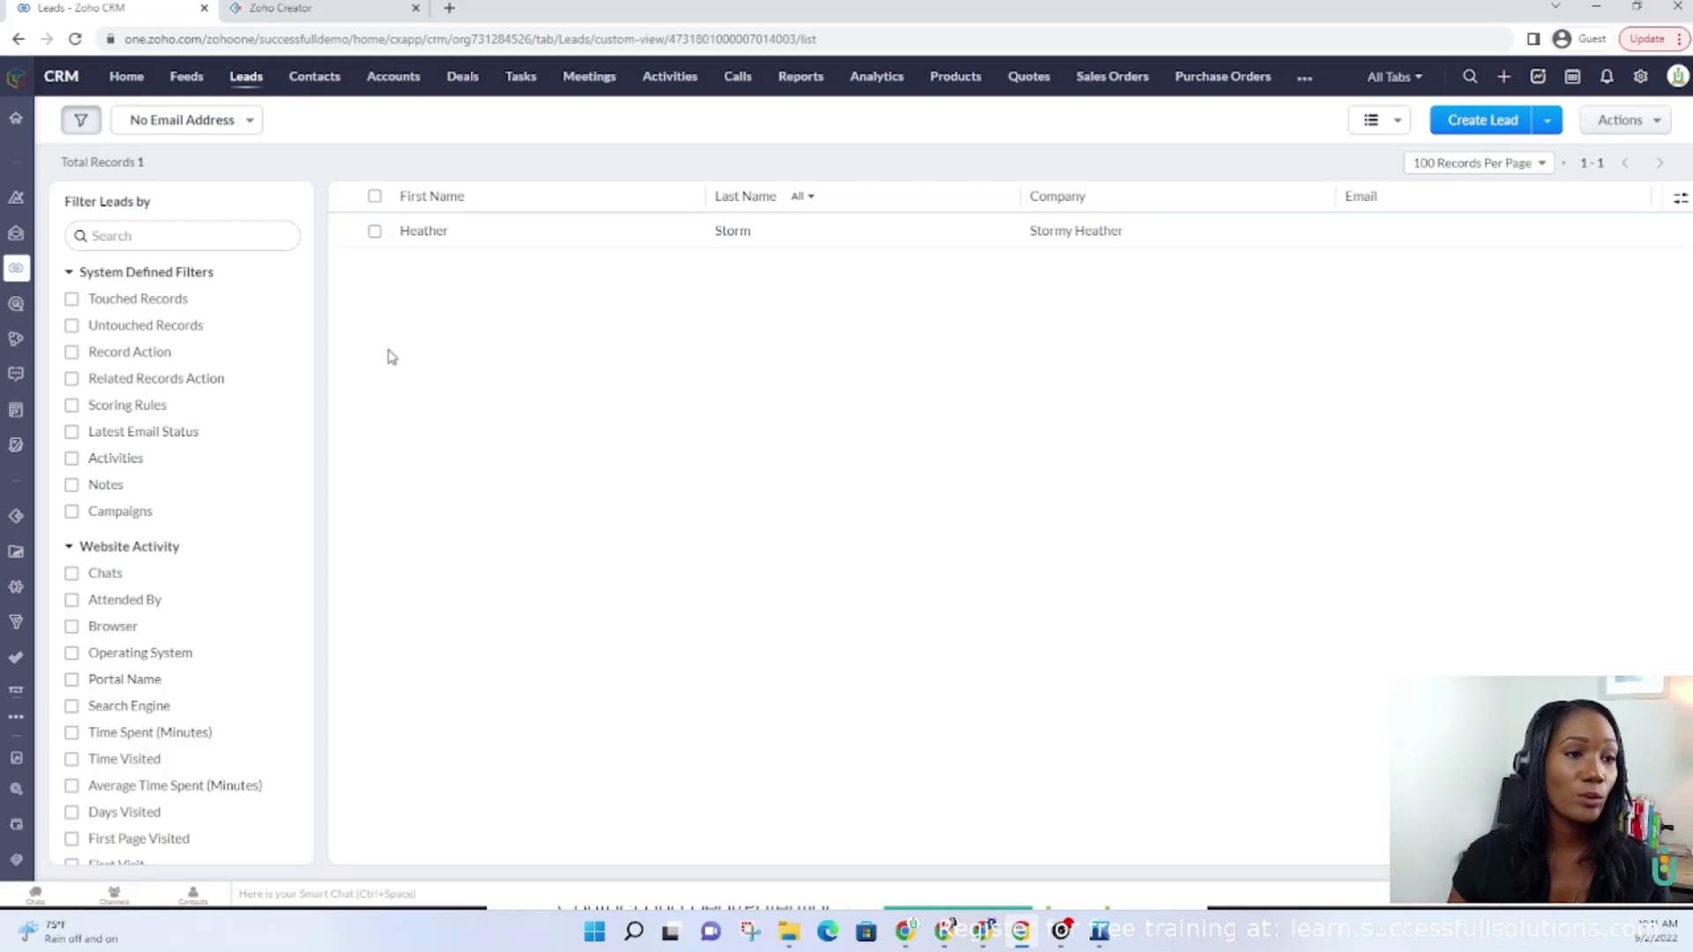
Look over the Contacts list, then move on to the 22 records in Accounts
left_click(314, 78)
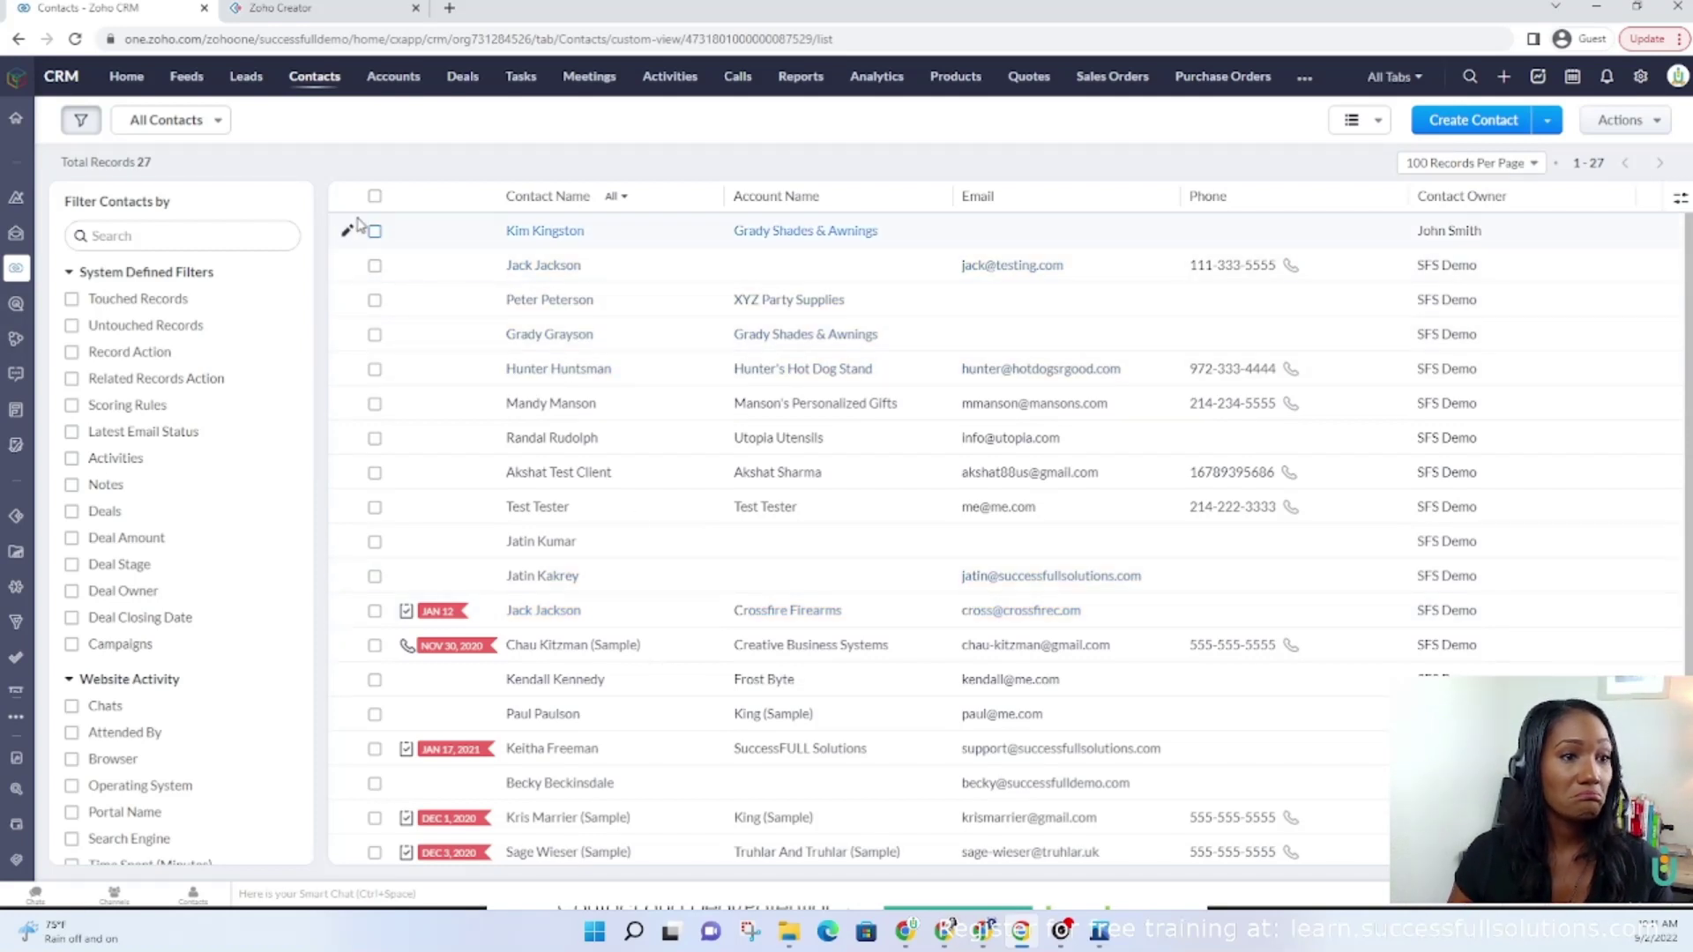
left_click(390, 89)
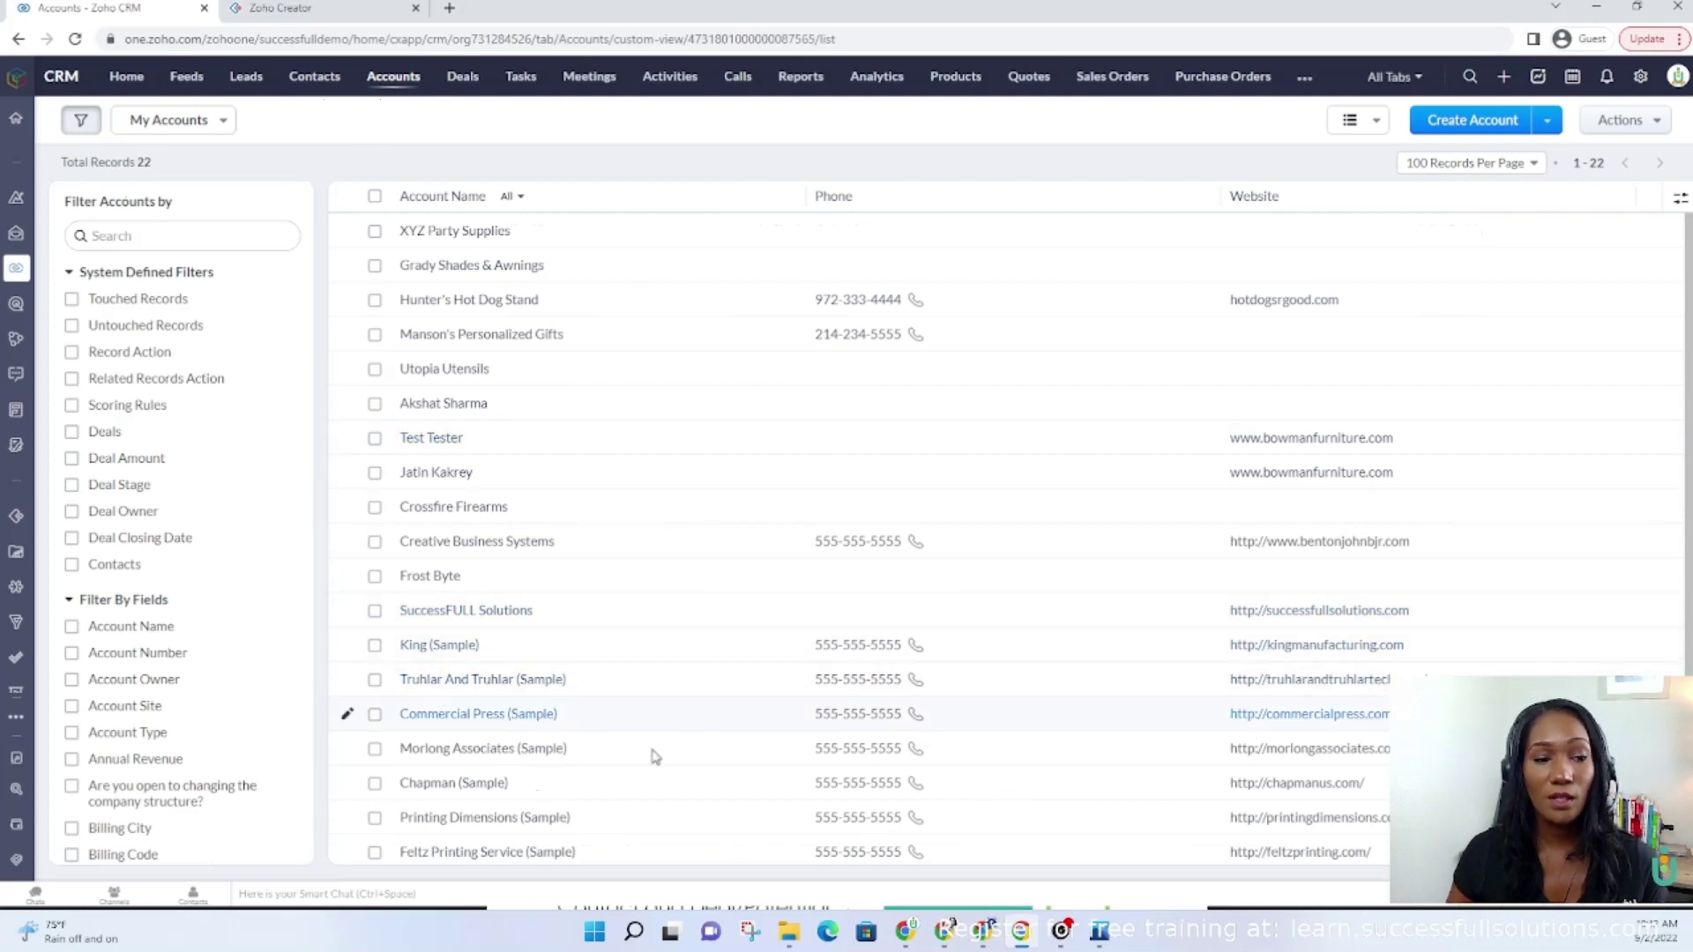
Review the King (Sample) account details, then go to the empty Deals in Review list
left_click(524, 646)
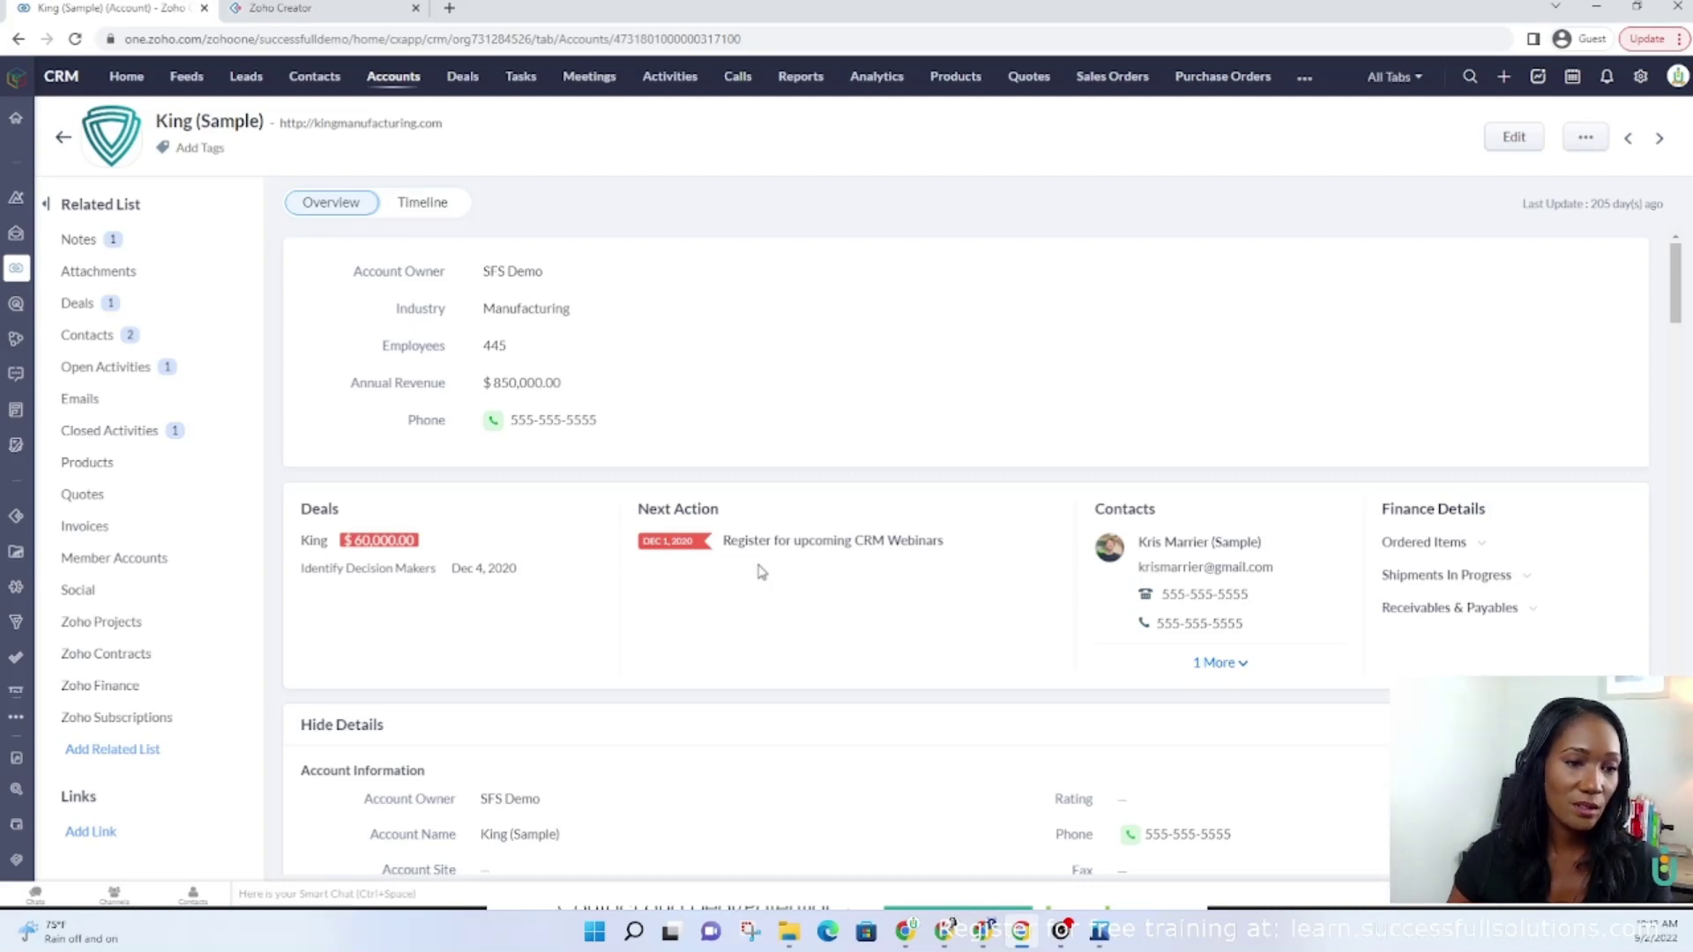
scroll(762, 574, "down", 5)
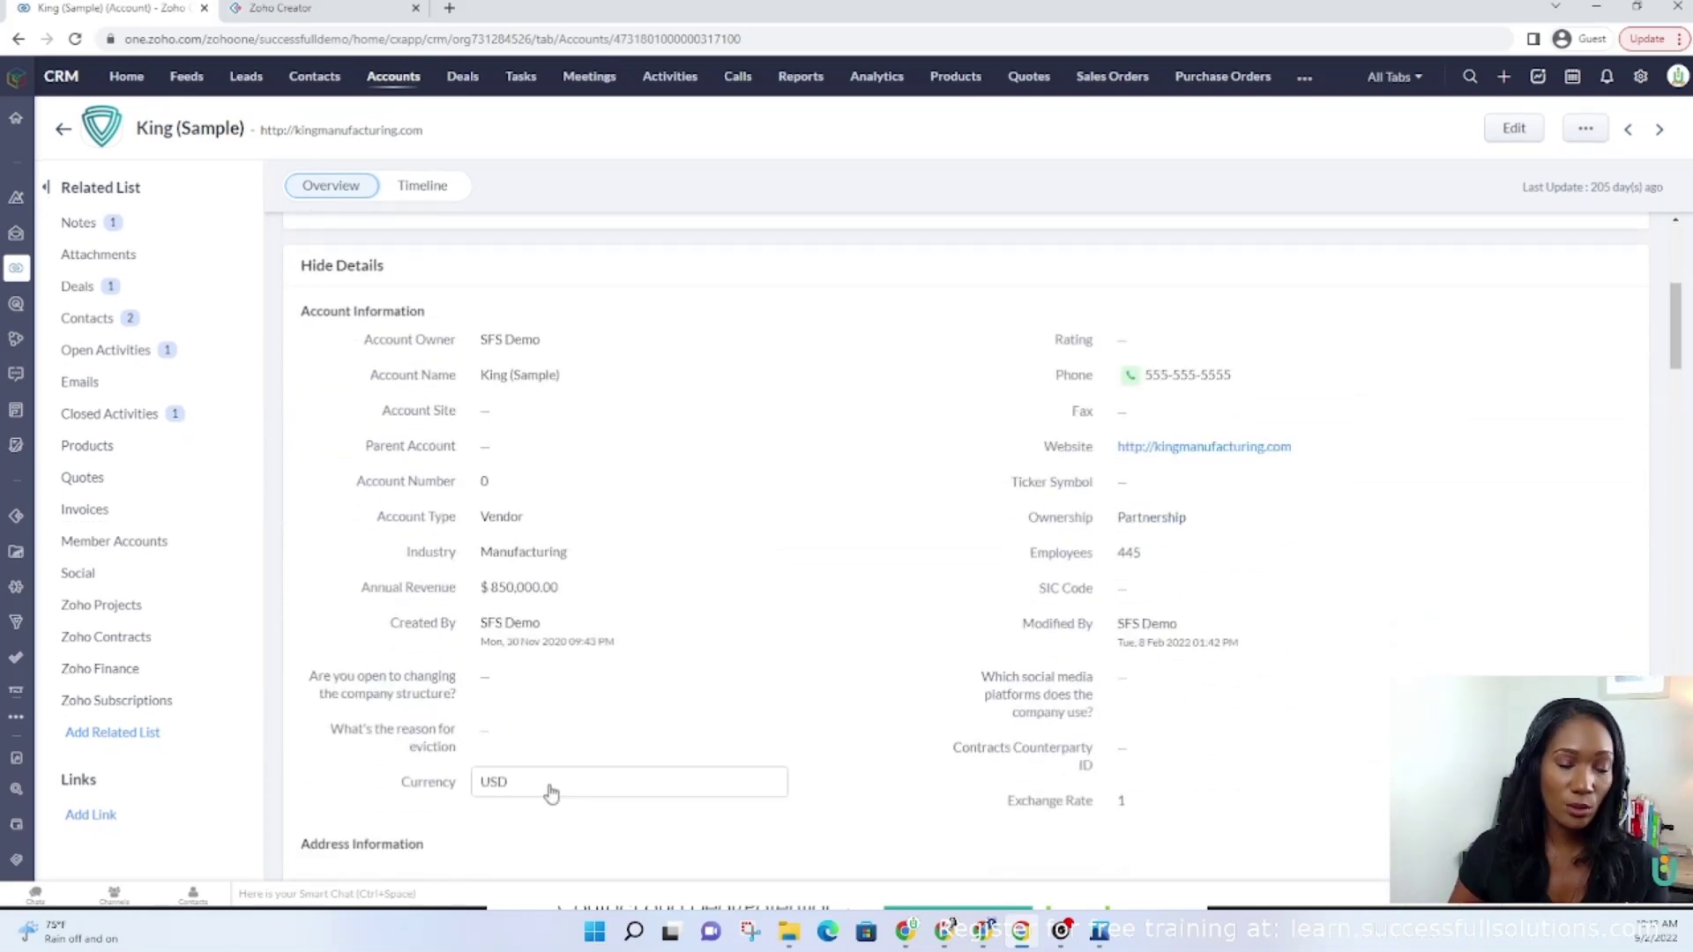
left_click(465, 79)
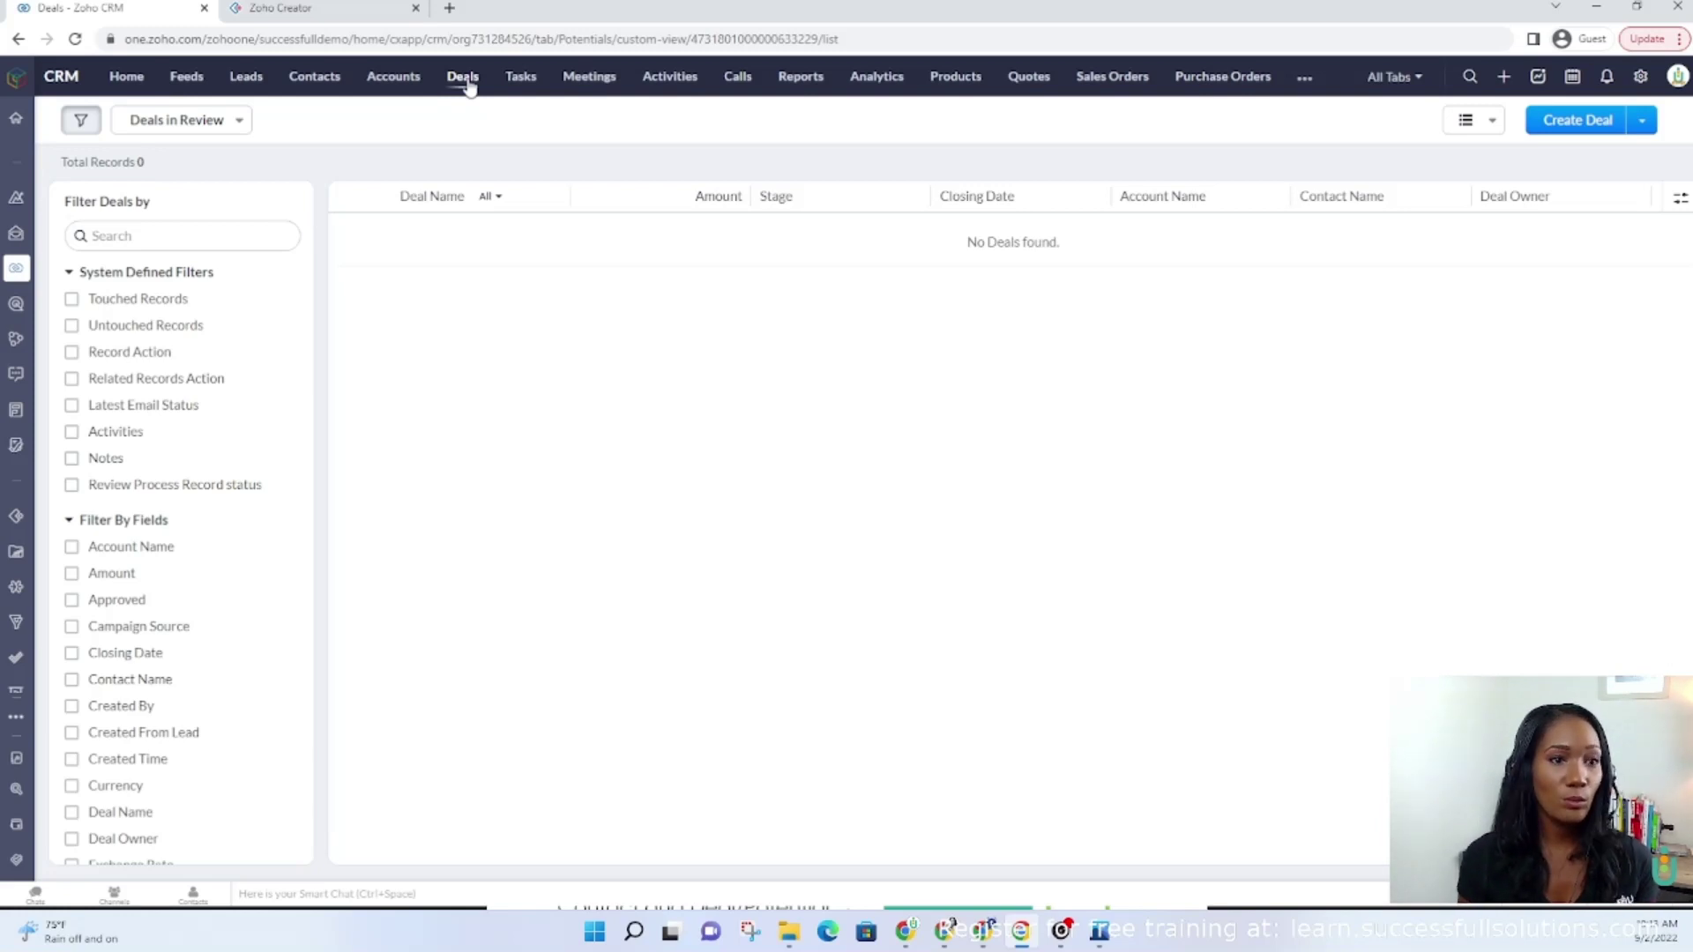
Start and discard a new deal, then open the Deals layouts under Modules and Fields
left_click(1575, 128)
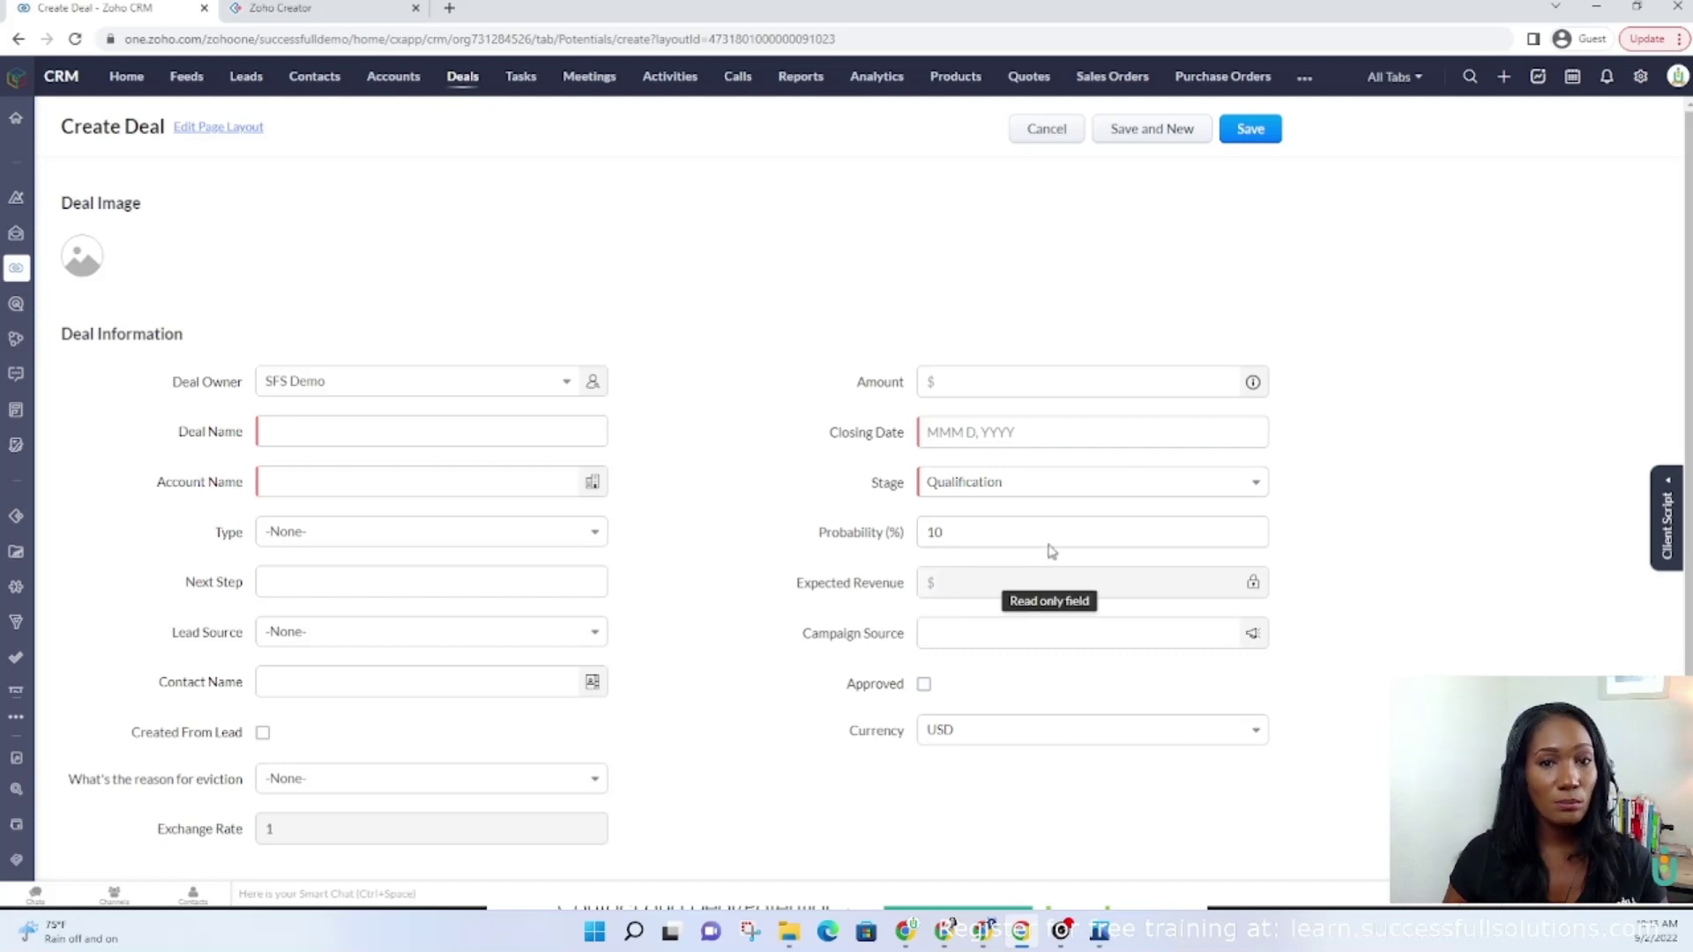
left_click(1063, 129)
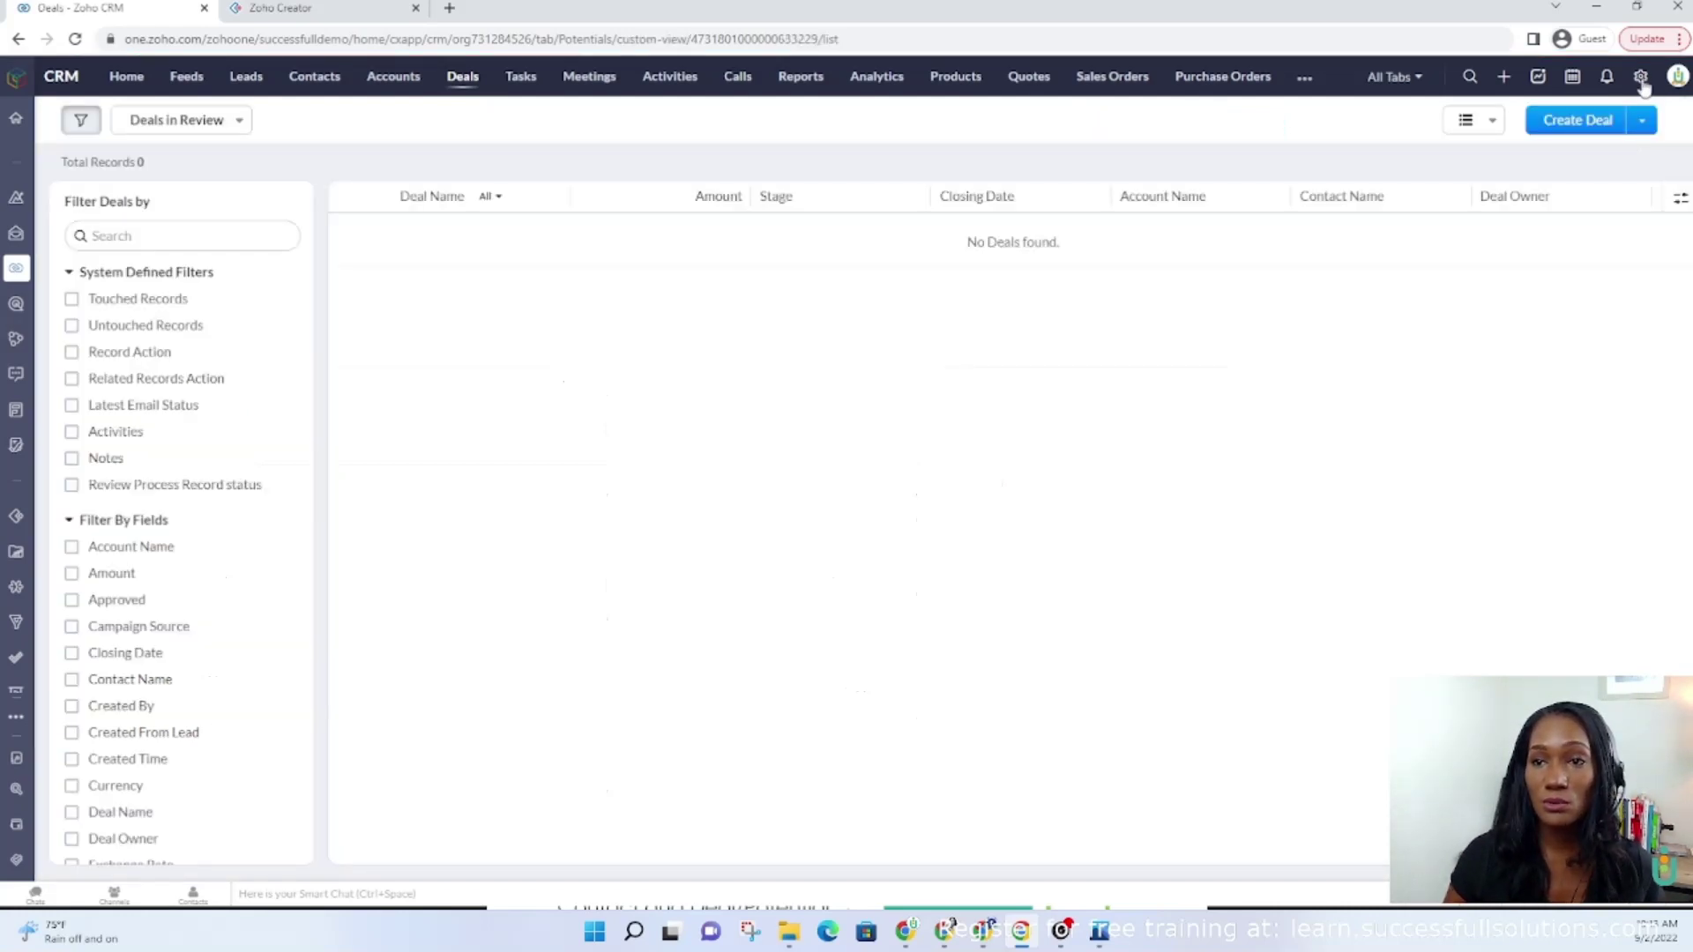
left_click(1641, 77)
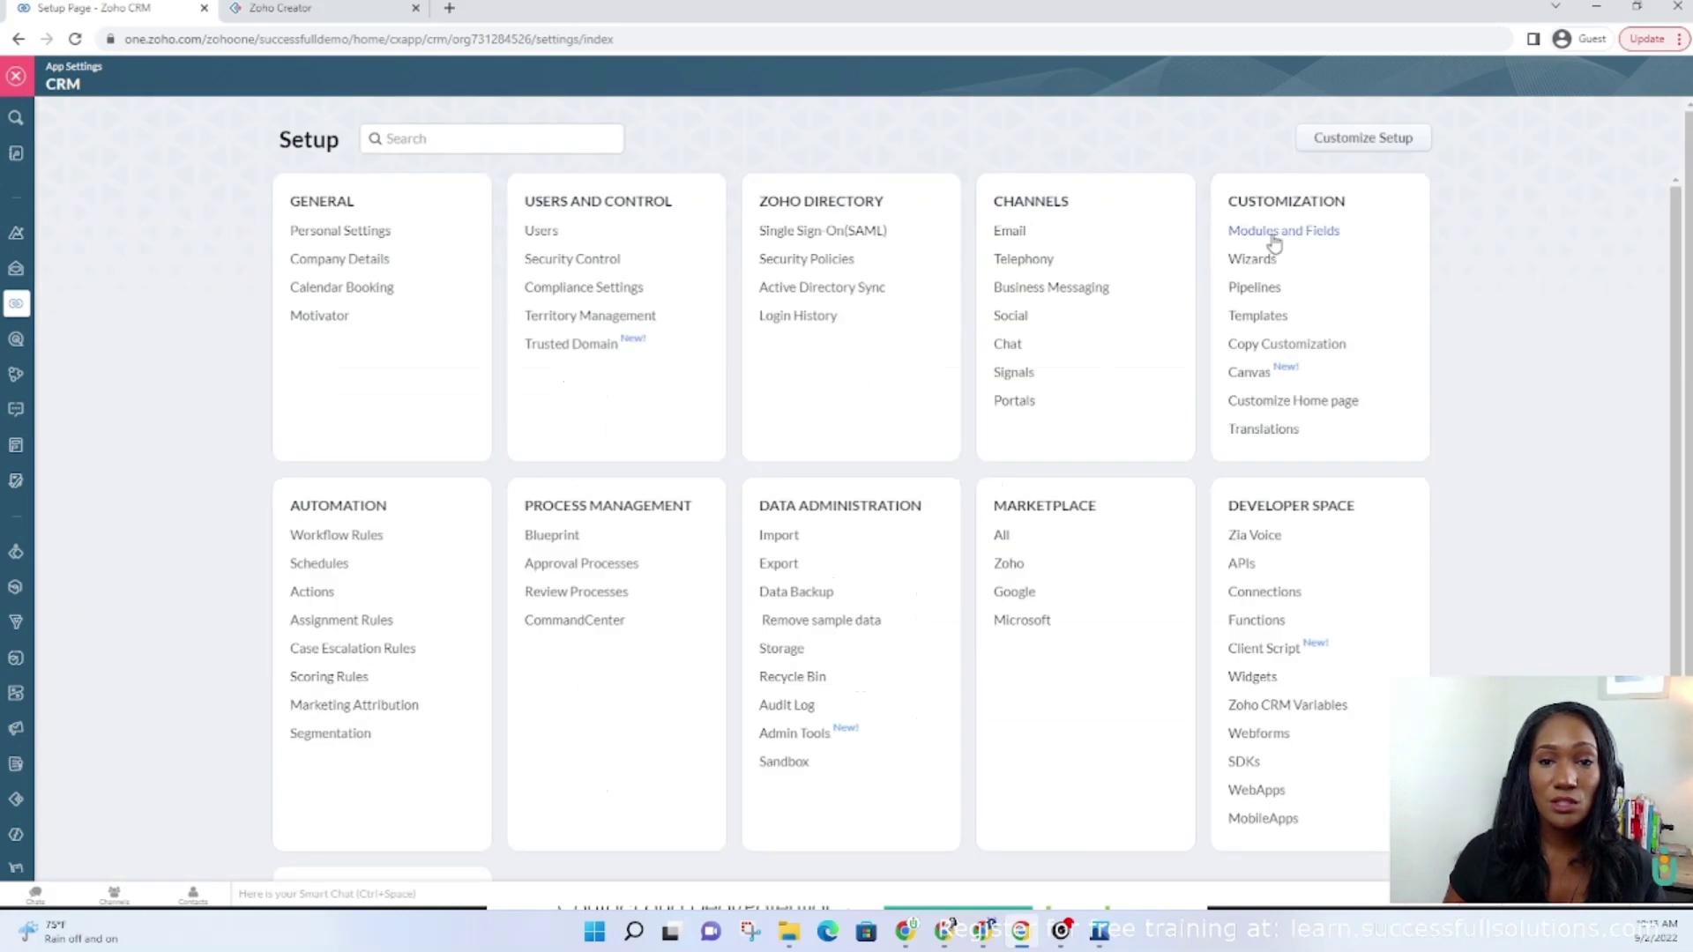
left_click(1275, 233)
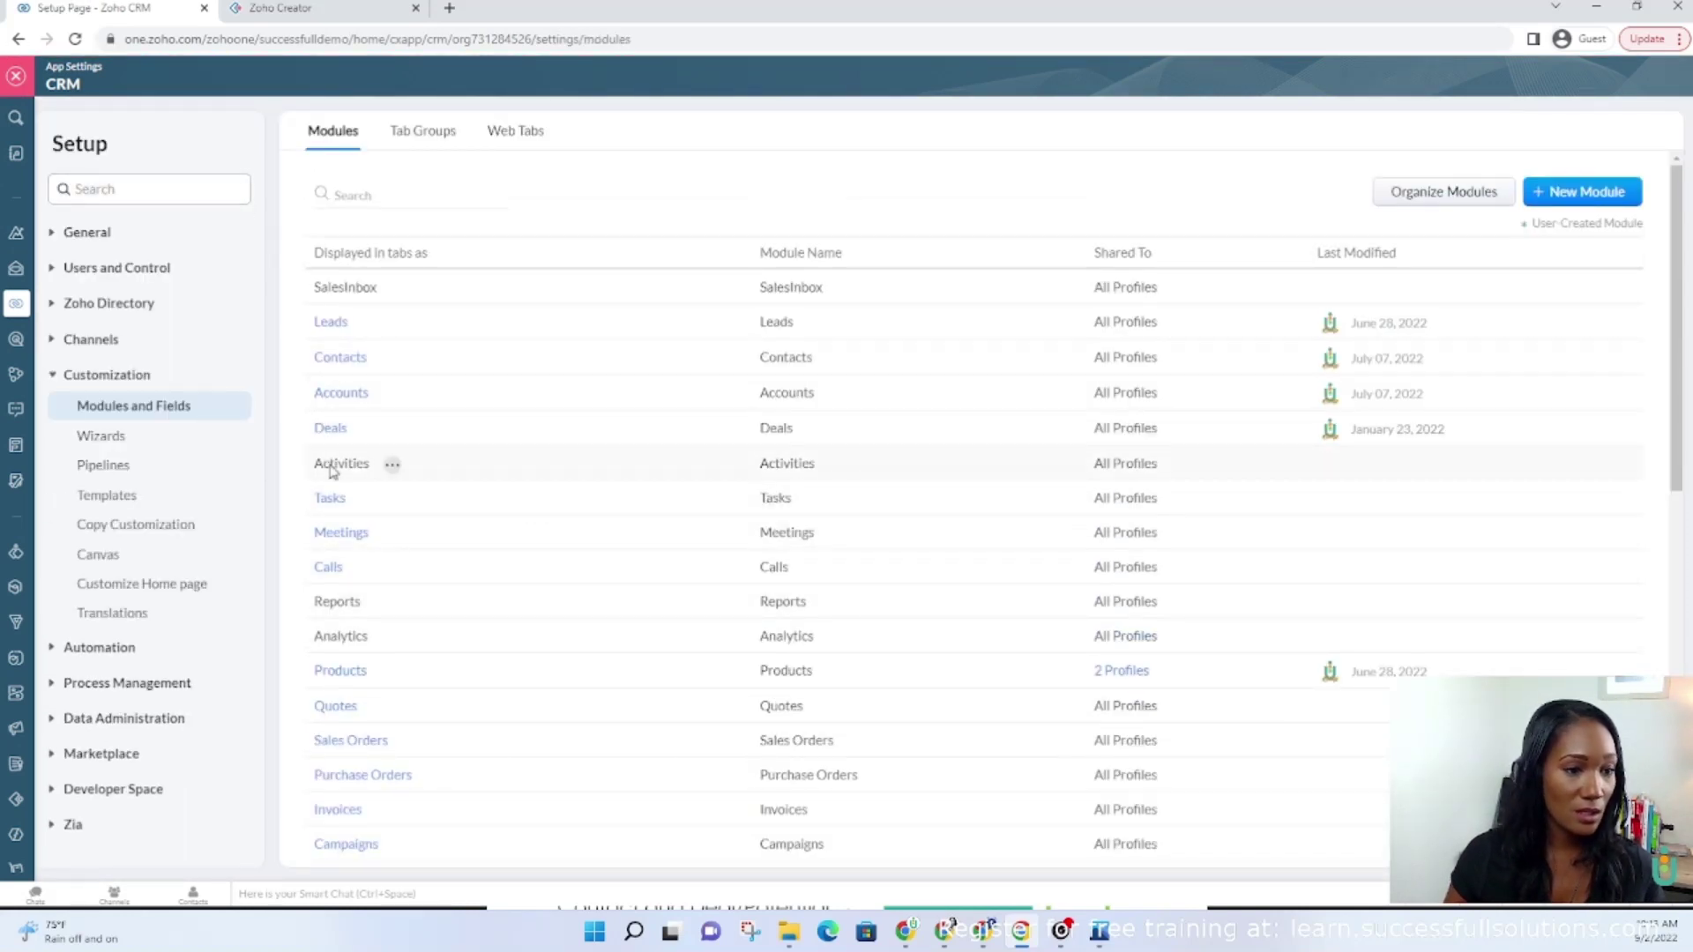
left_click(331, 429)
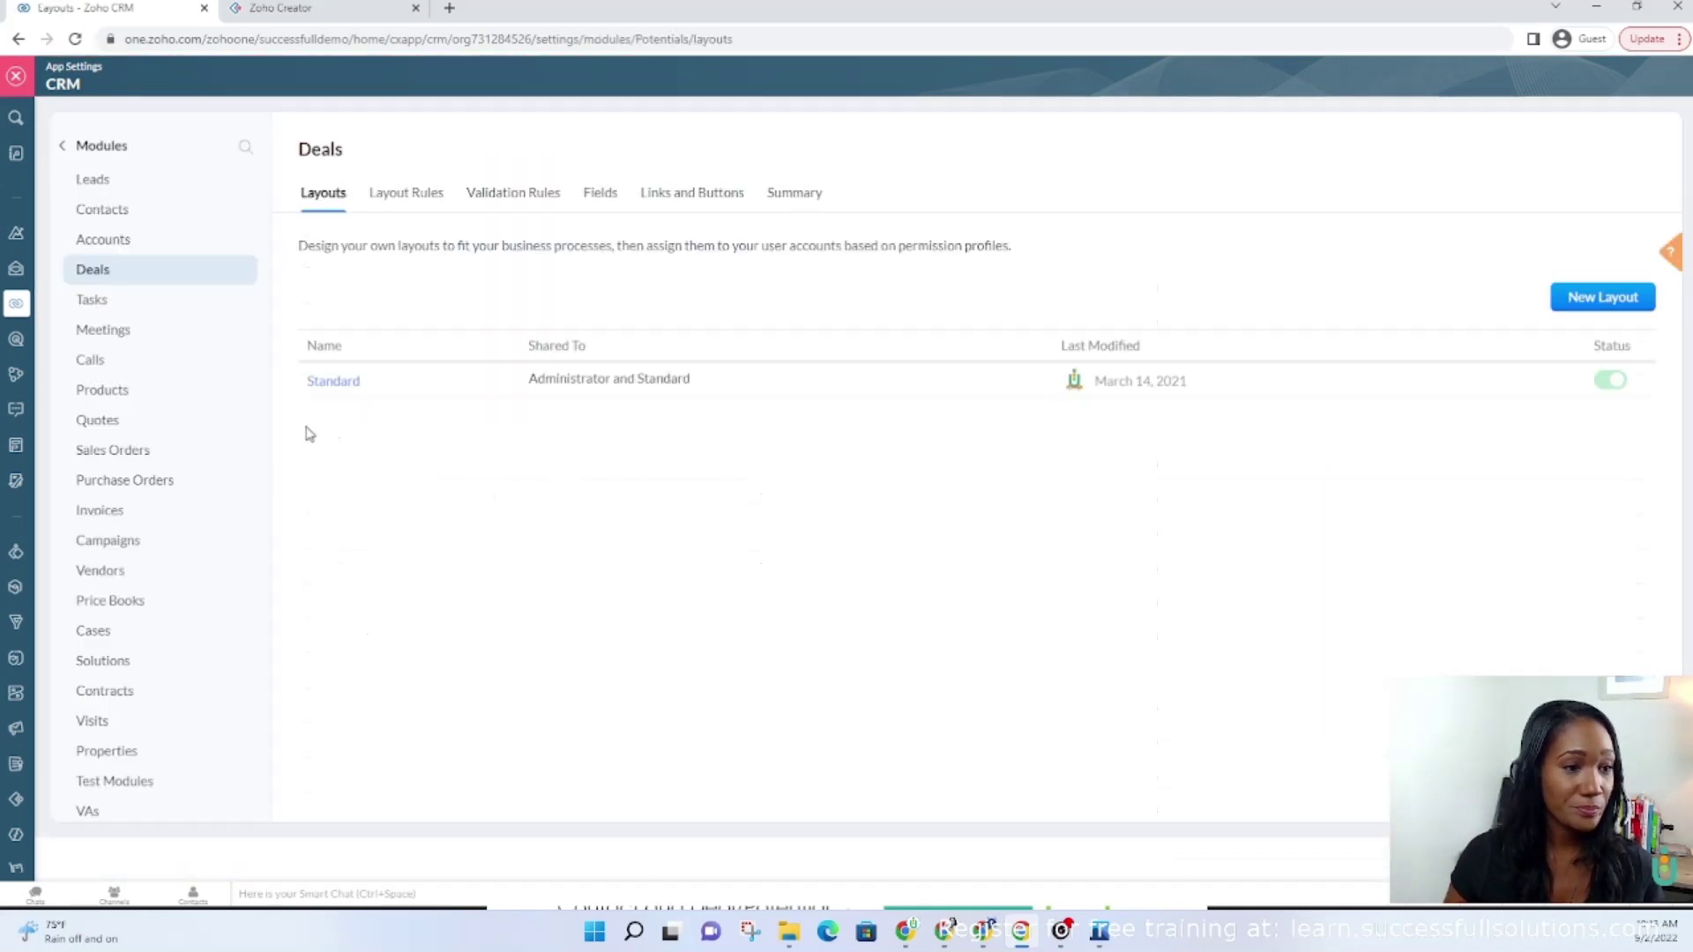
Remove the Probability (%) field from the Deals Standard layout and browse the New Fields types
left_click(323, 385)
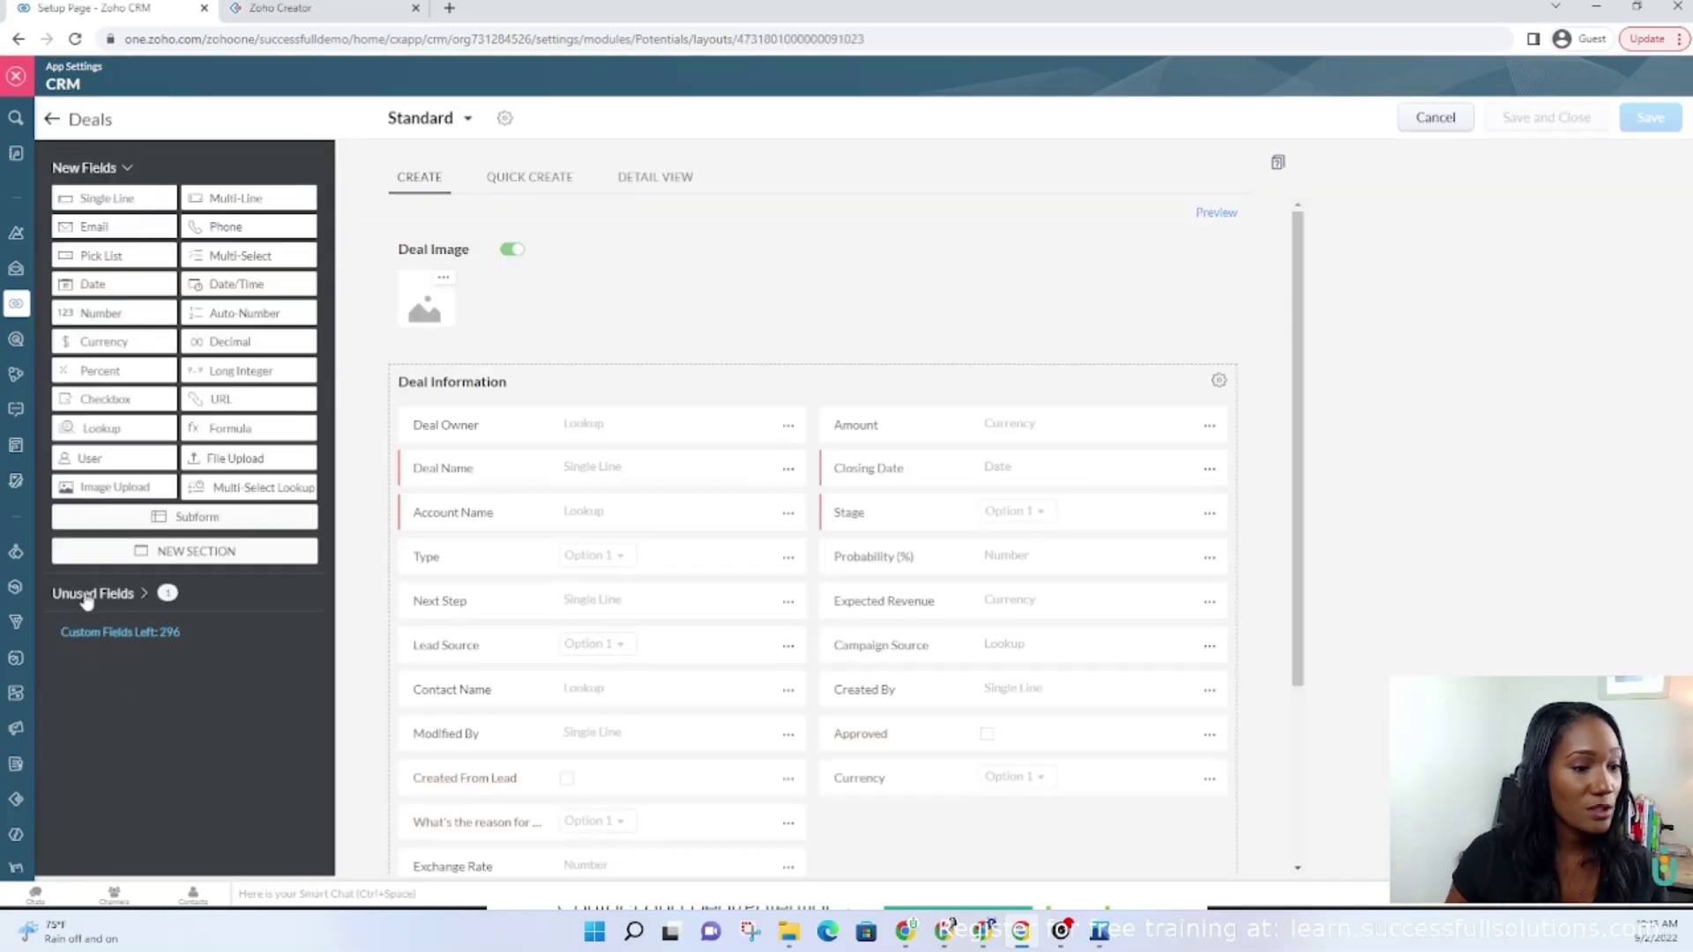
left_click(87, 595)
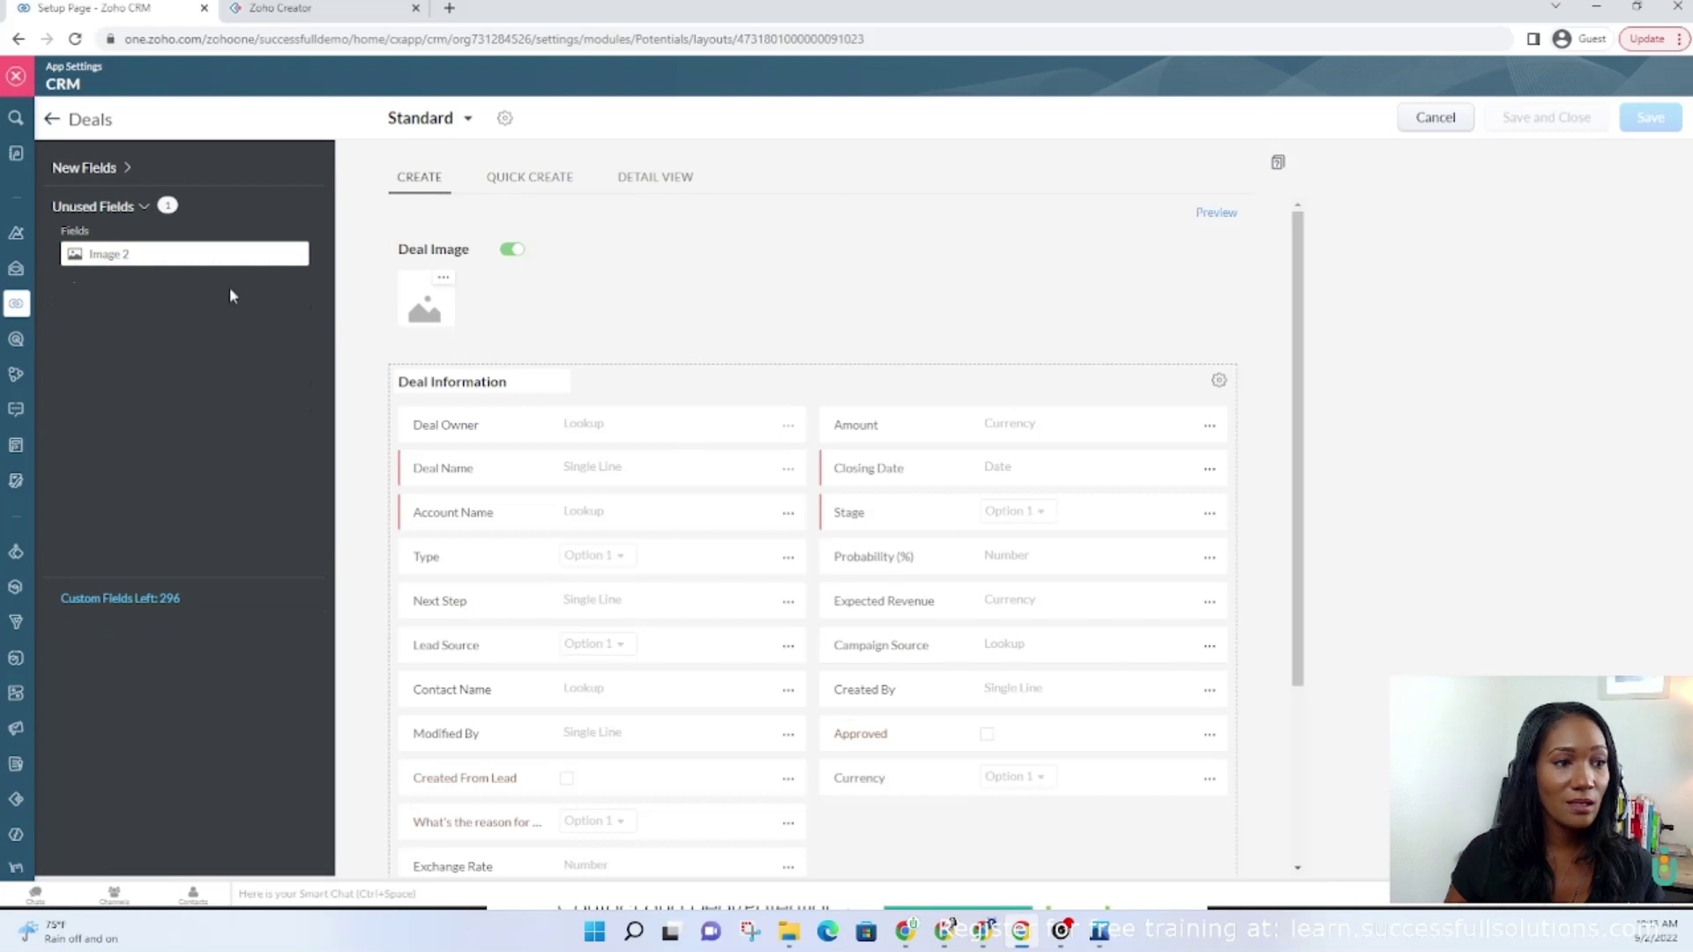
left_click(1209, 557)
left_click(1122, 708)
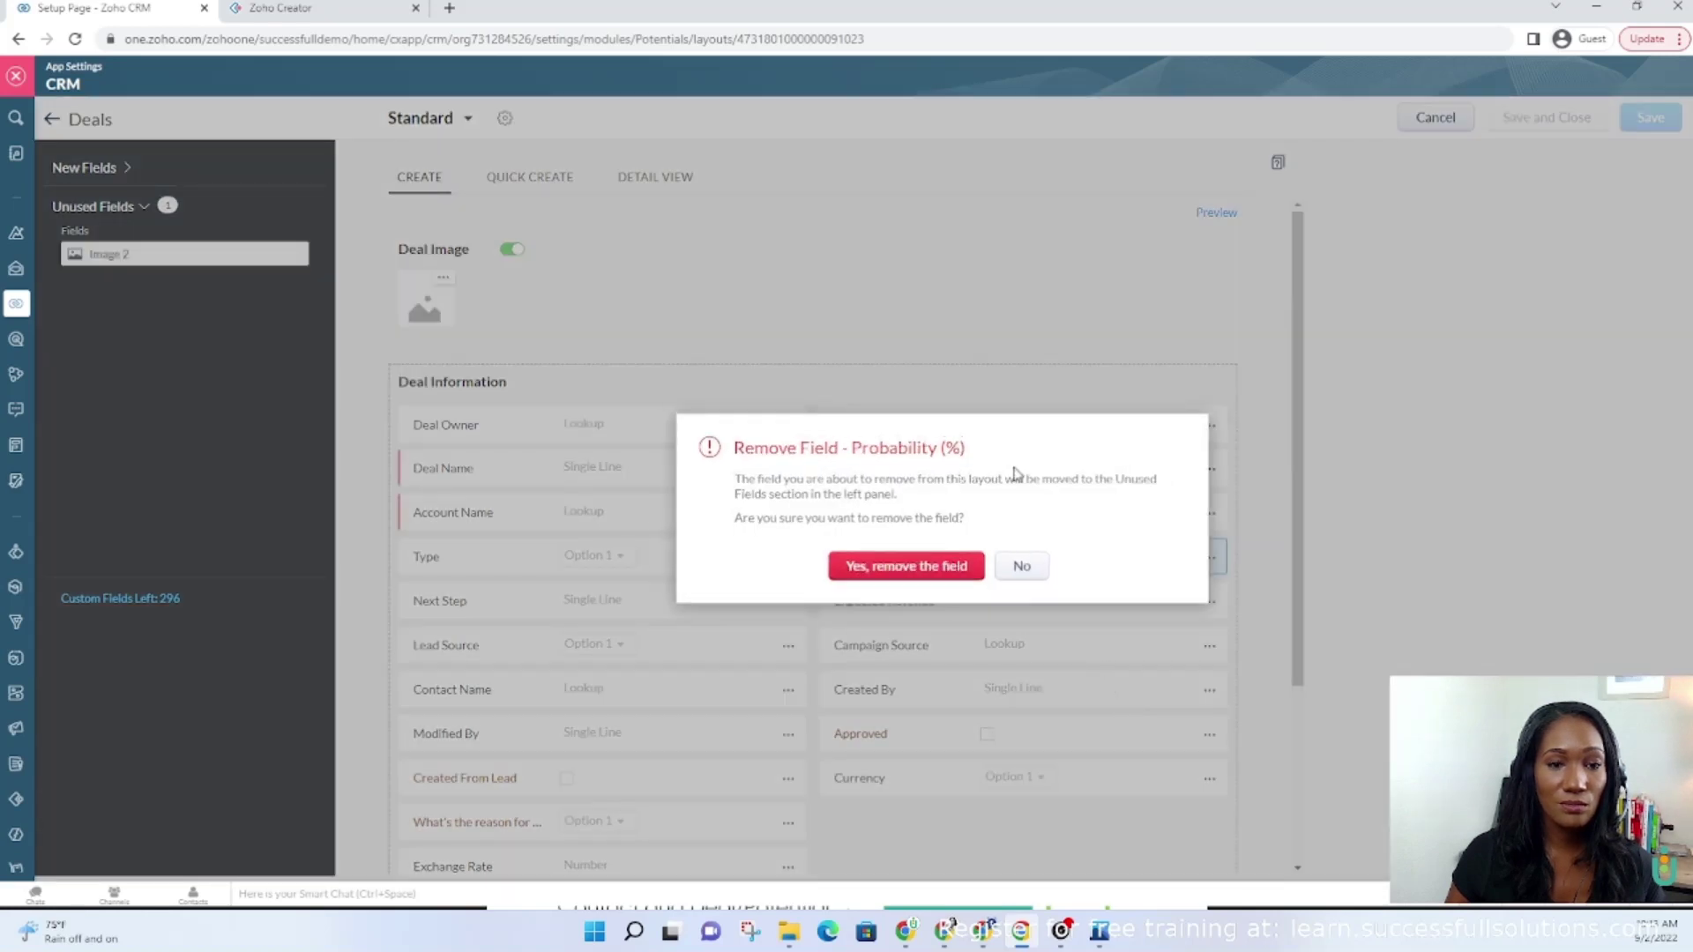
left_click(907, 565)
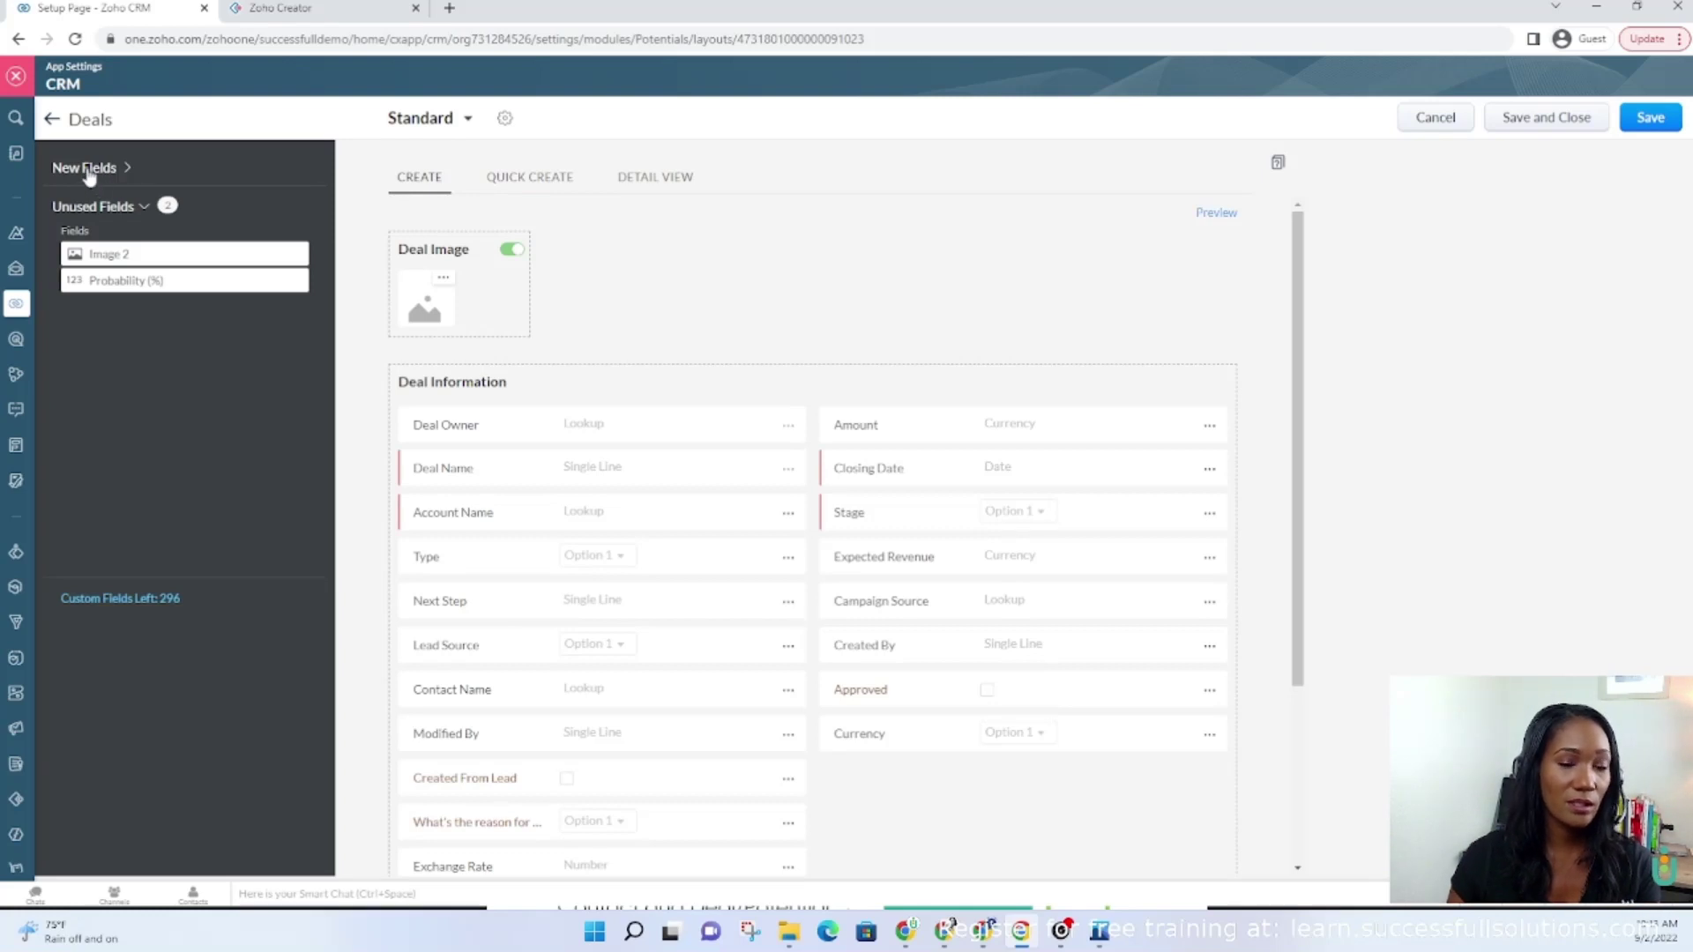
left_click(89, 169)
scroll(599, 529, "down", 3)
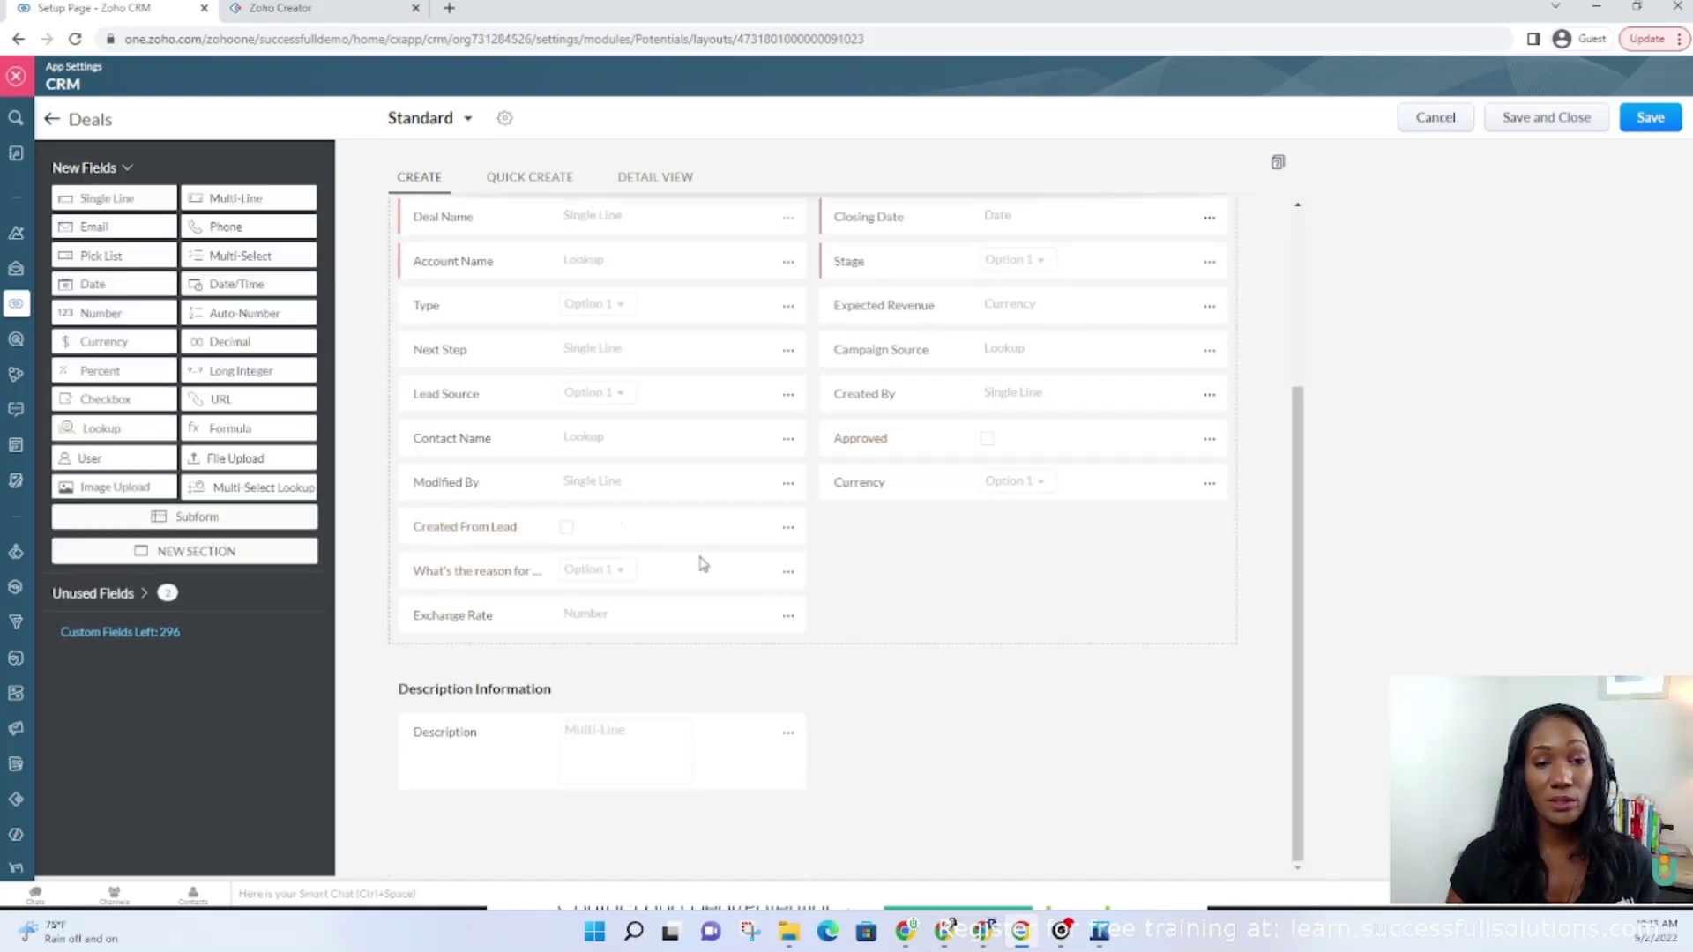
Leave the Deals layout editor without saving and open the Leads layouts, showing its Standard layout
left_click(1421, 123)
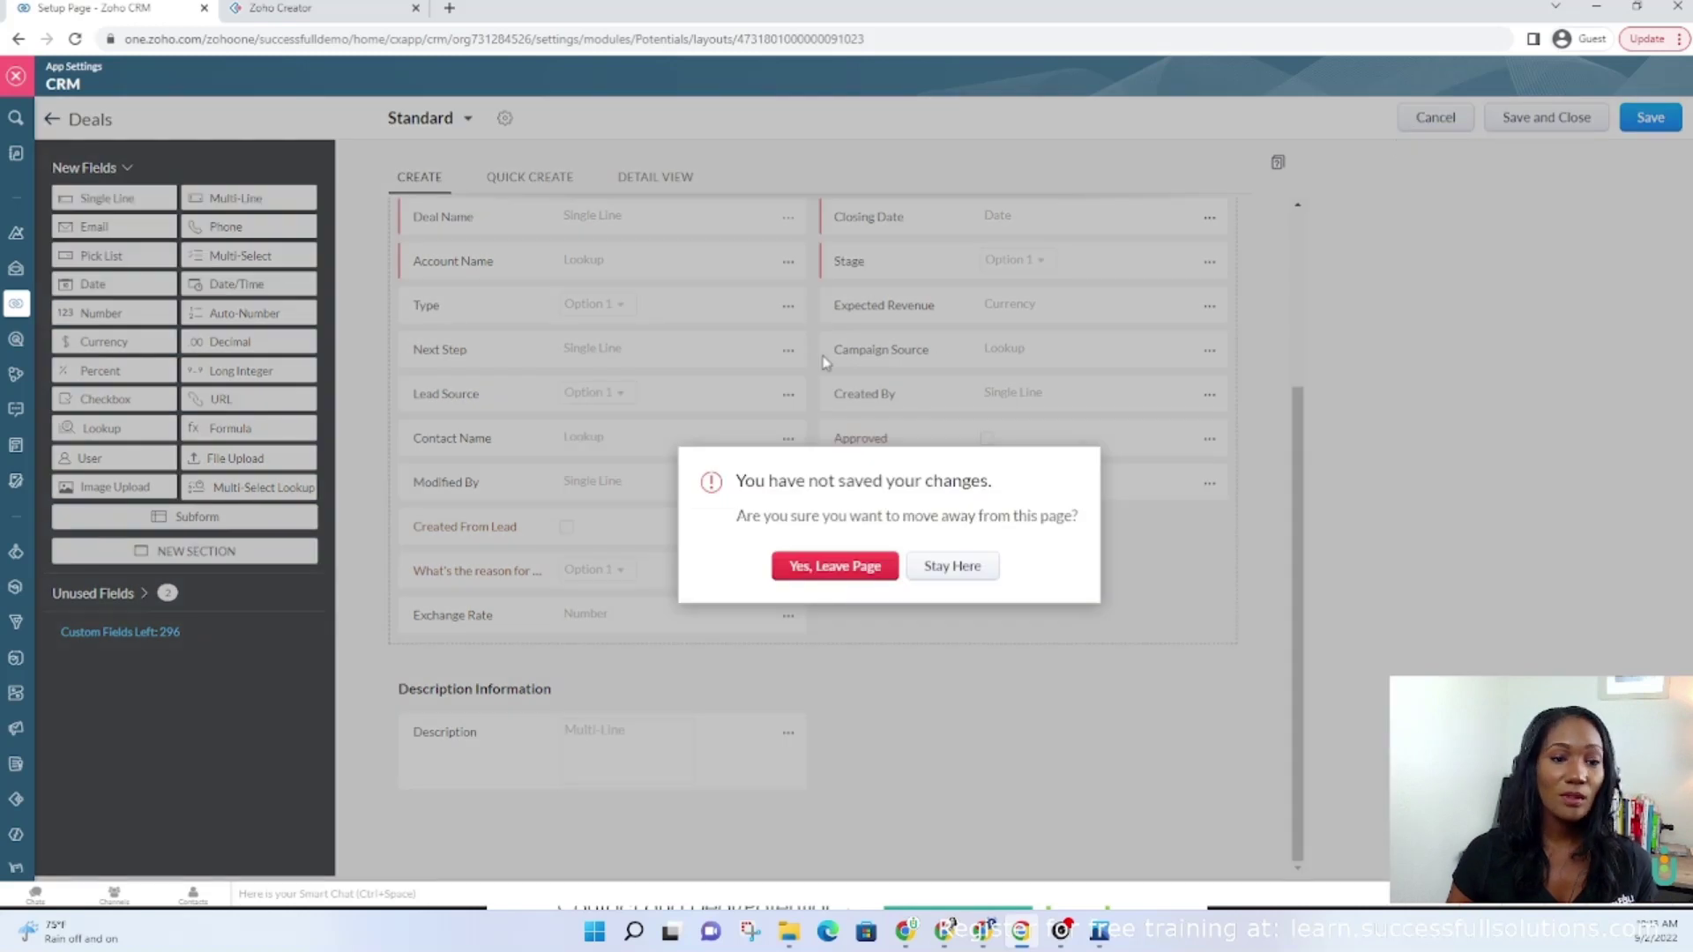
left_click(829, 565)
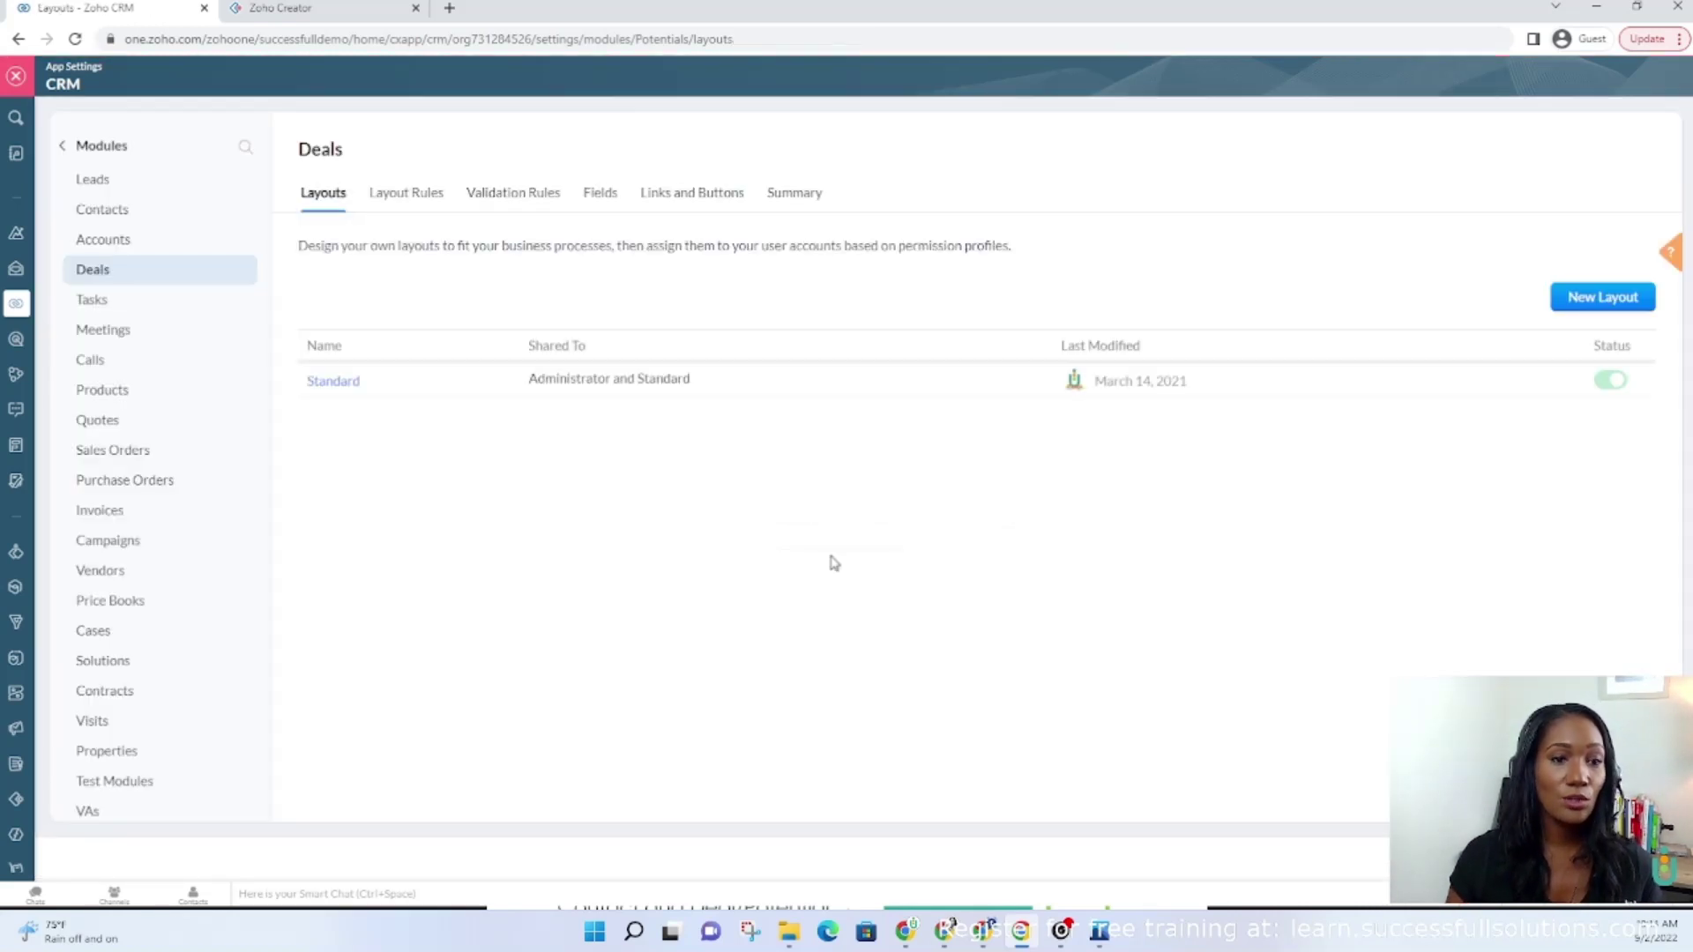
left_click(92, 180)
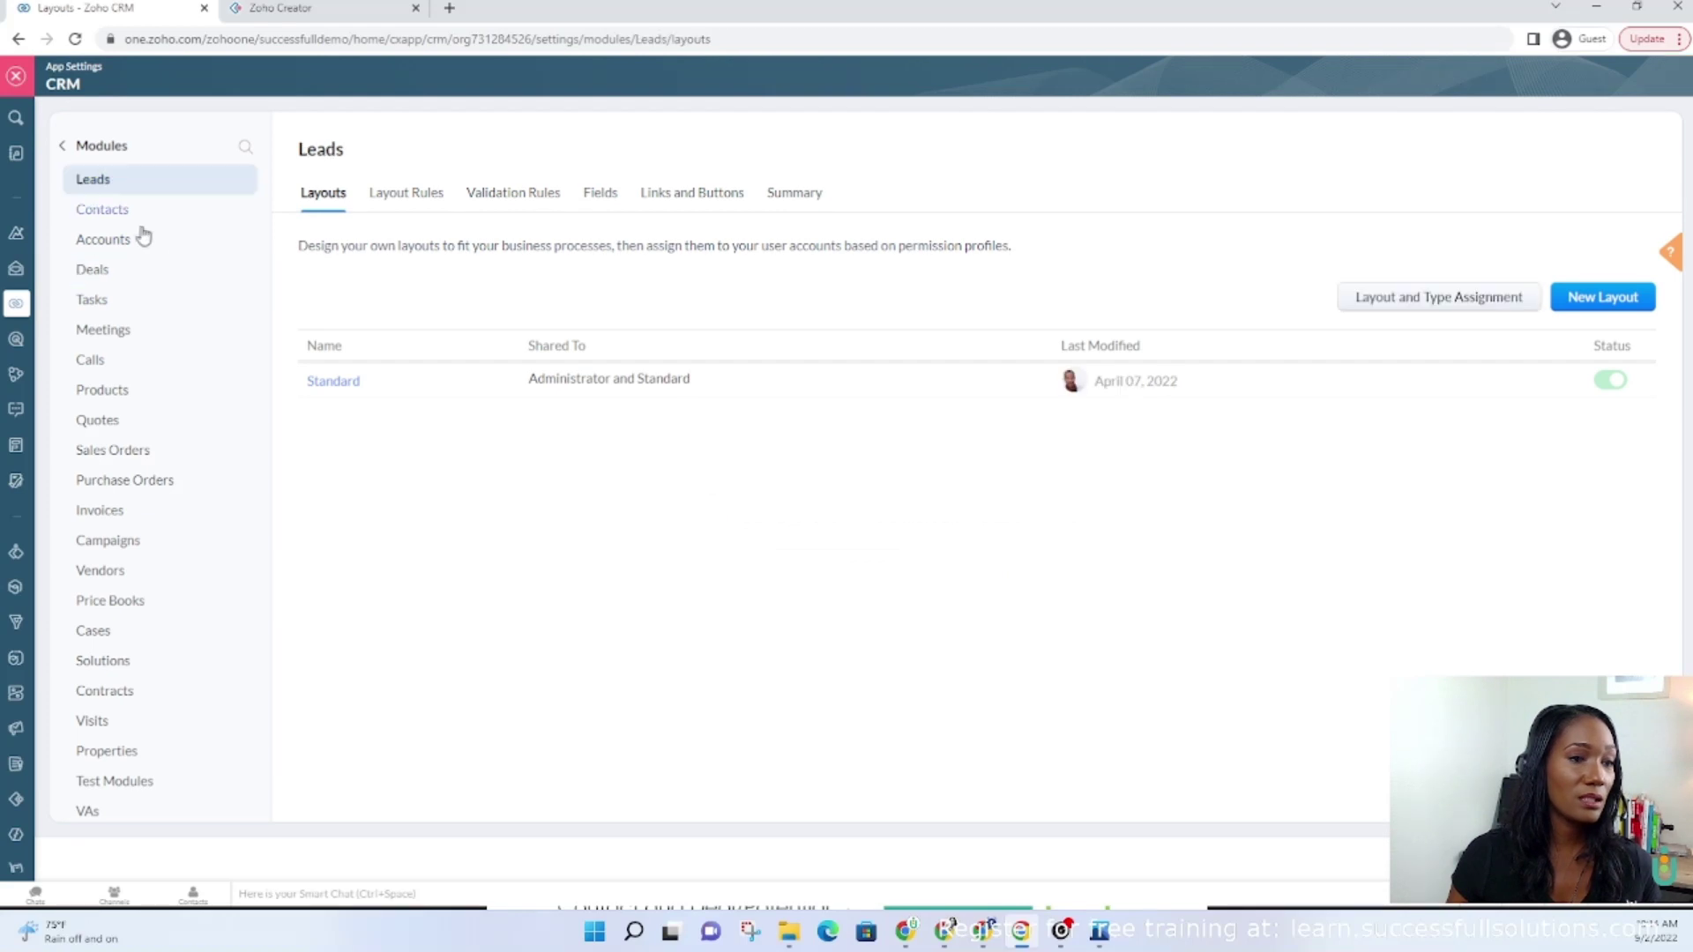
left_click(375, 382)
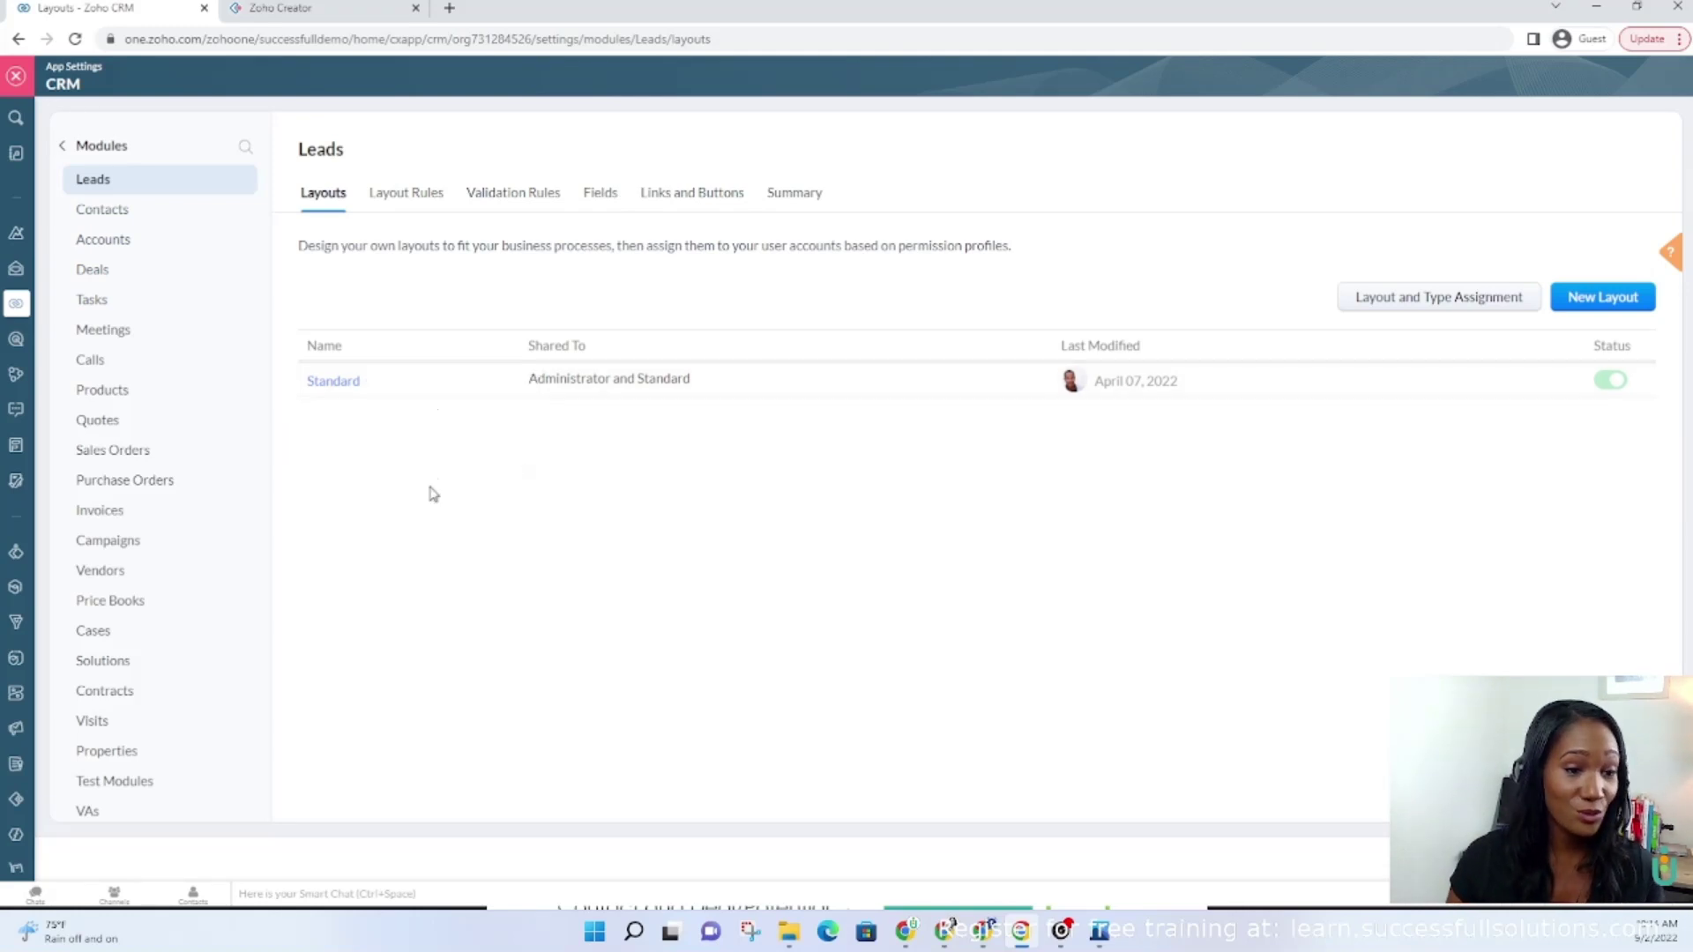
Open Lead Conversion Mapping for the Standard Leads layout and scroll through the field mappings
left_click(375, 382)
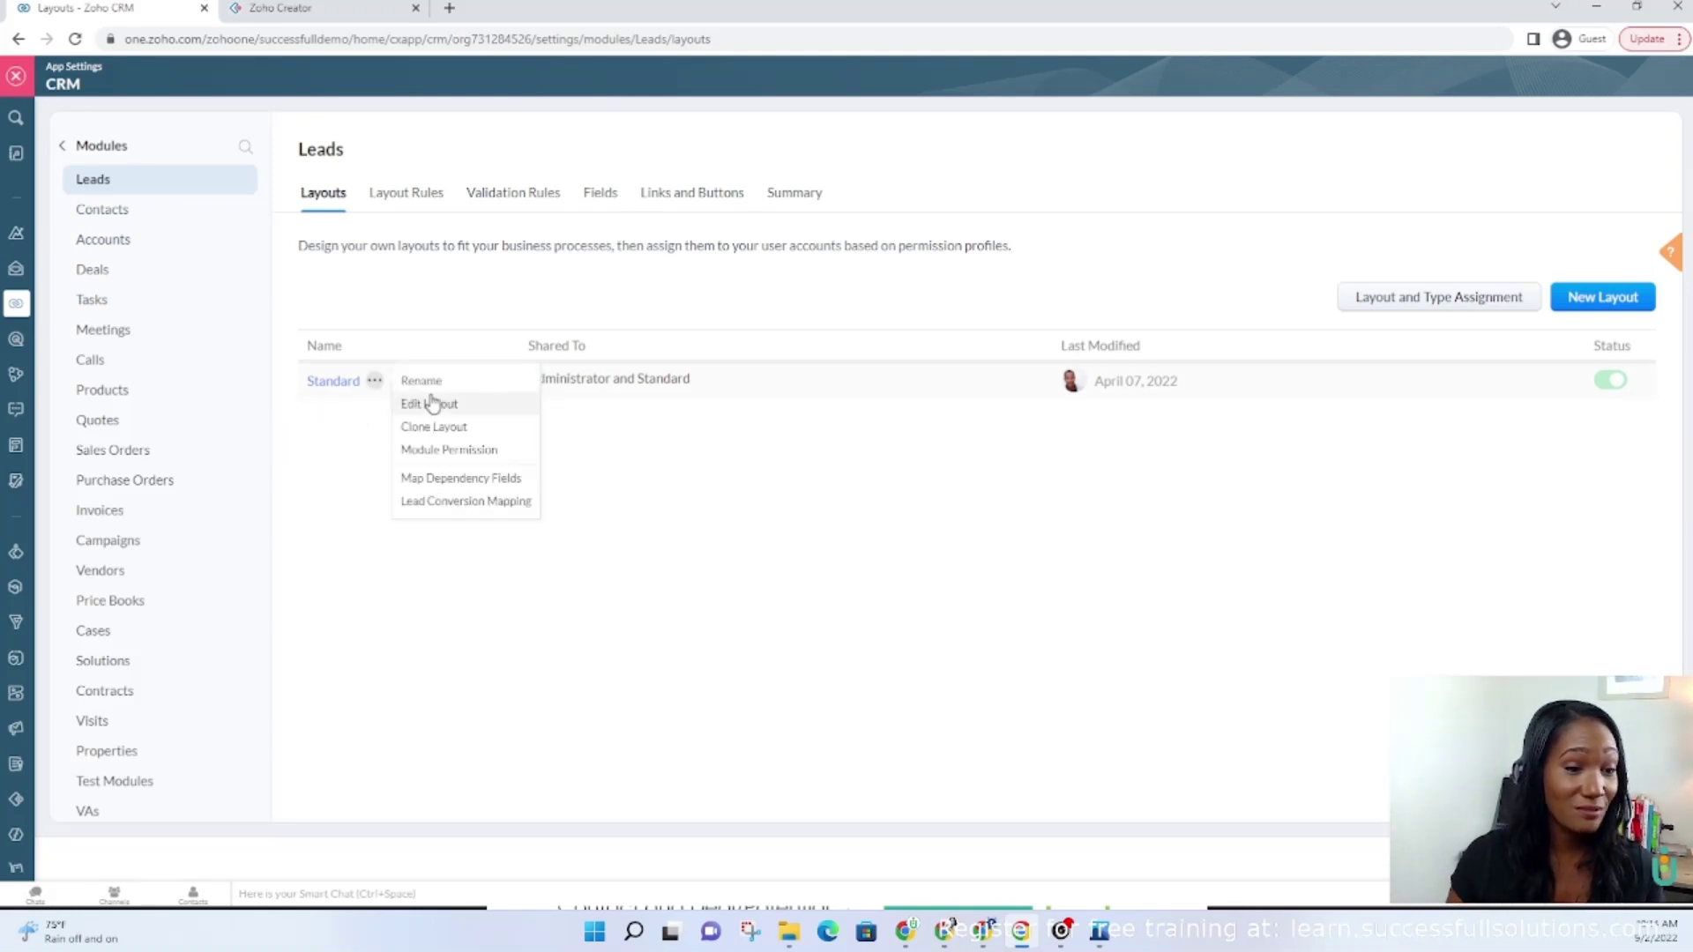
left_click(429, 504)
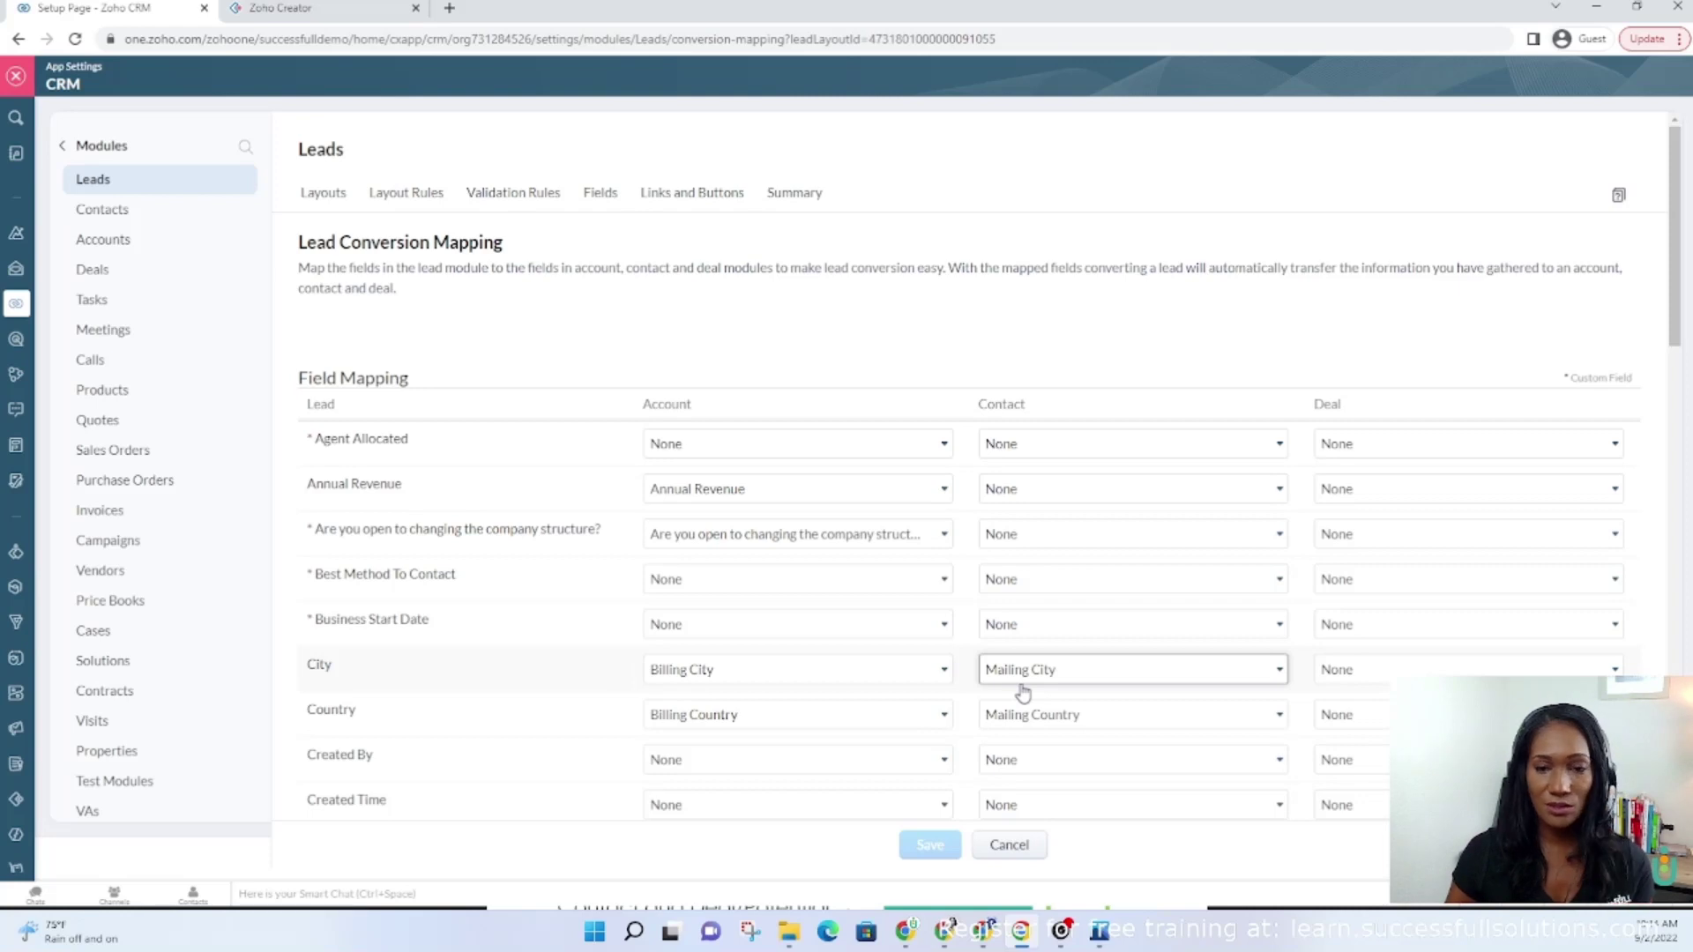
scroll(1023, 694, "down", 5)
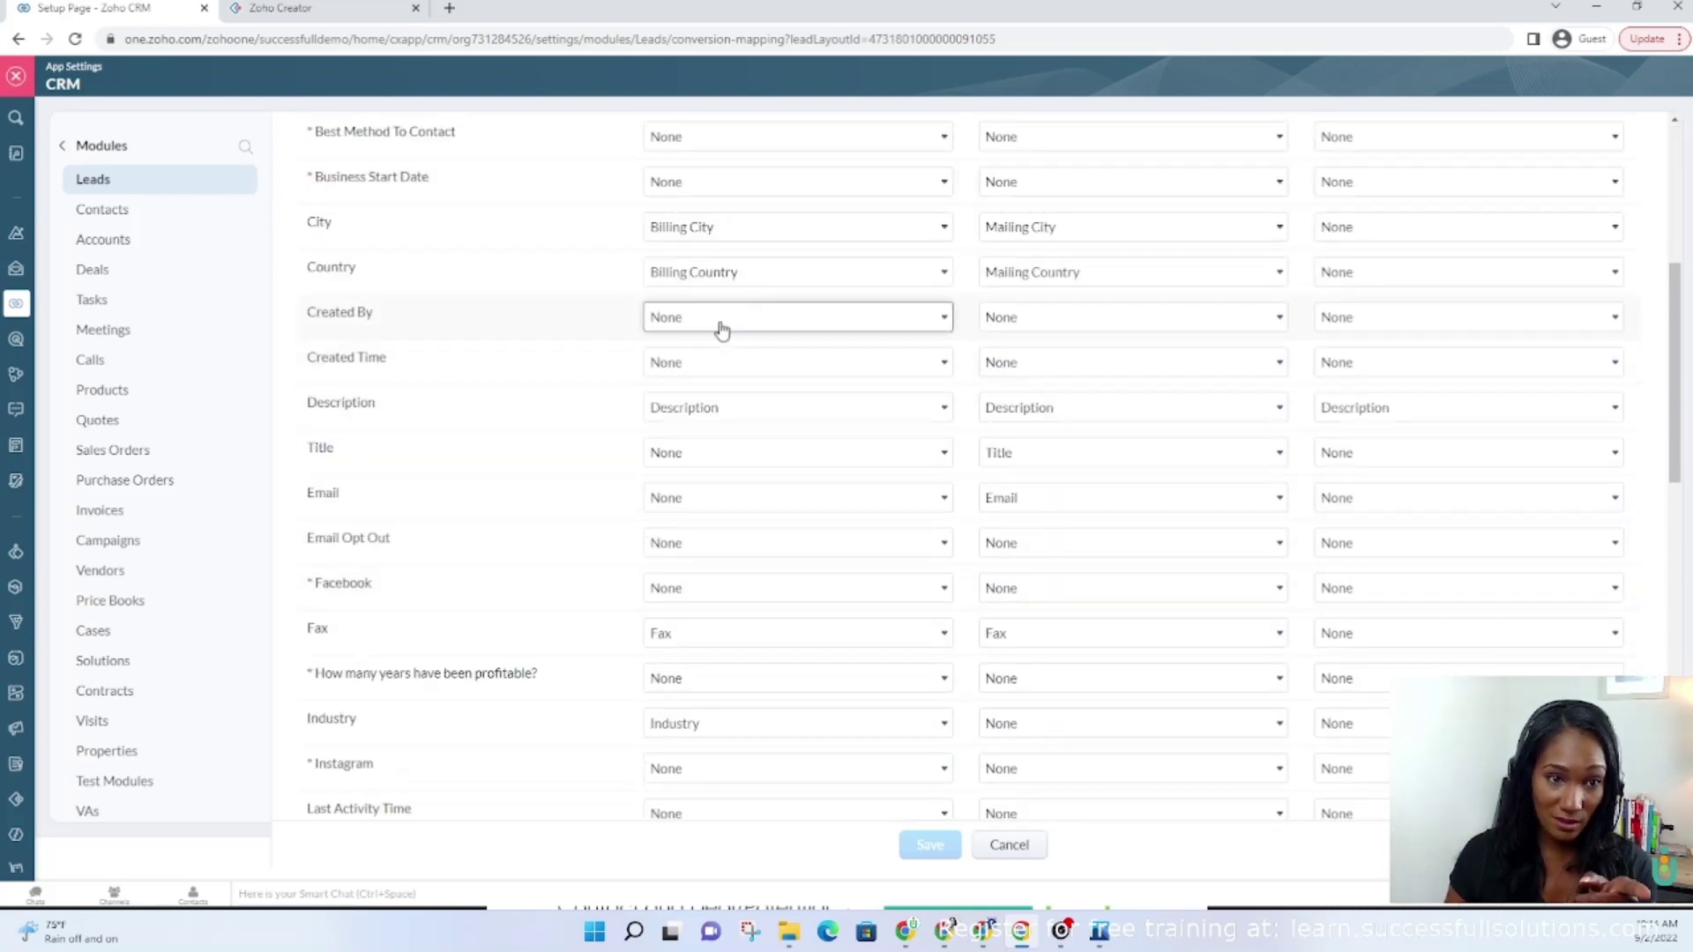
scroll(802, 680, "down", 9)
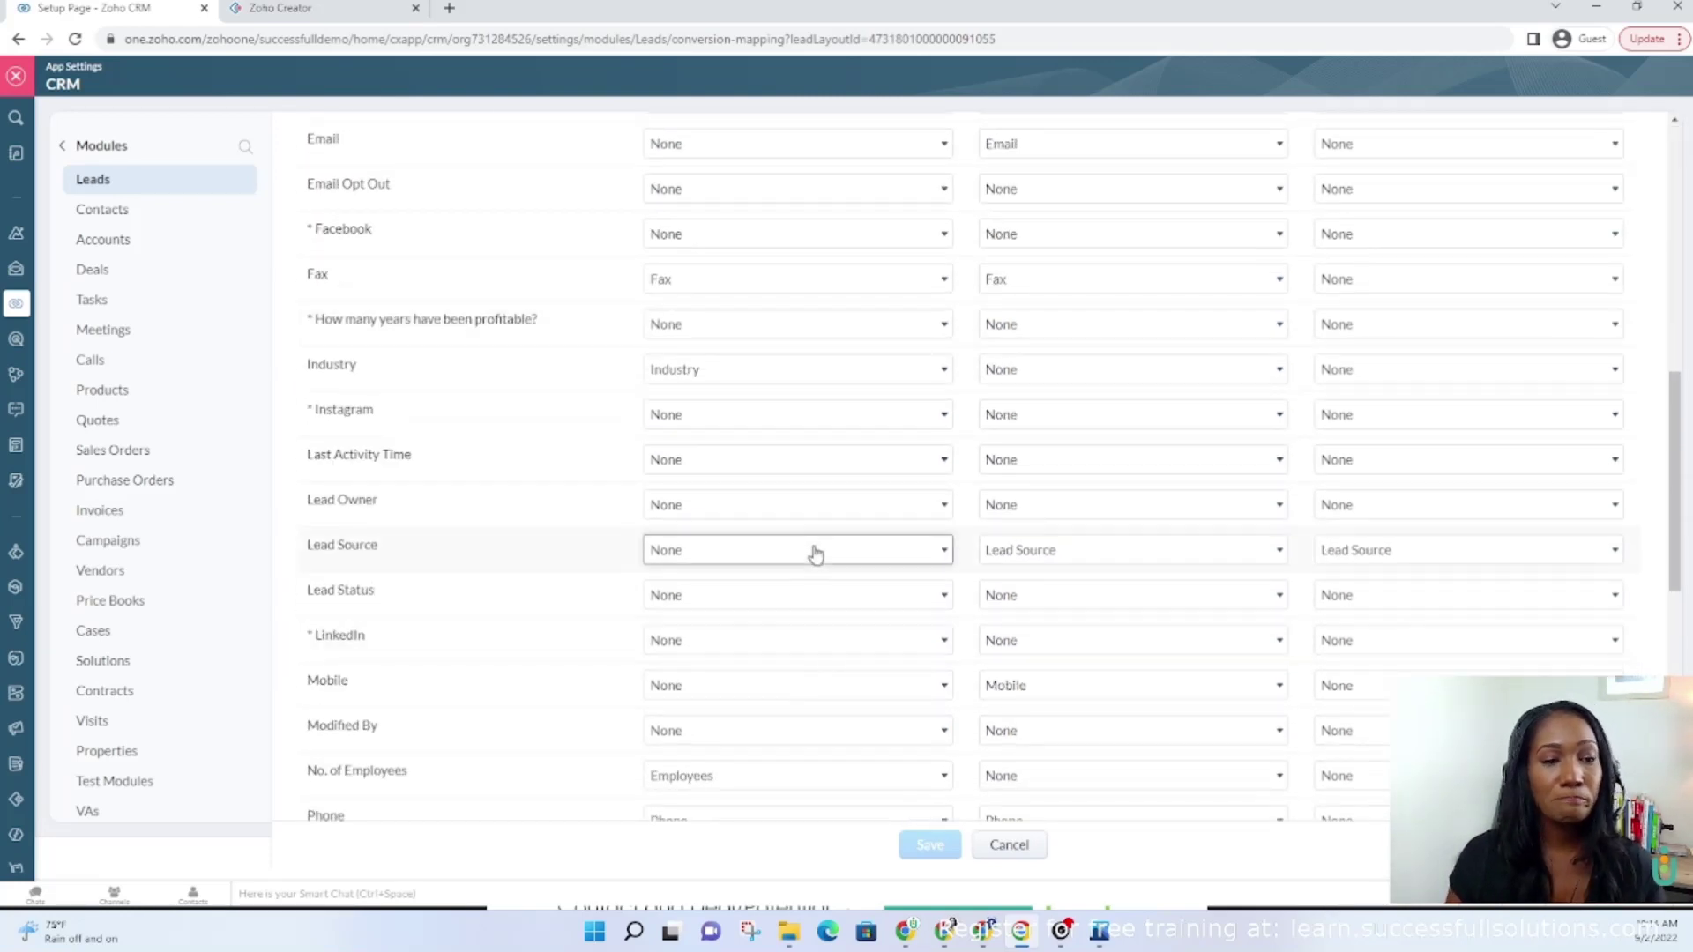
scroll(770, 622, "down", 3)
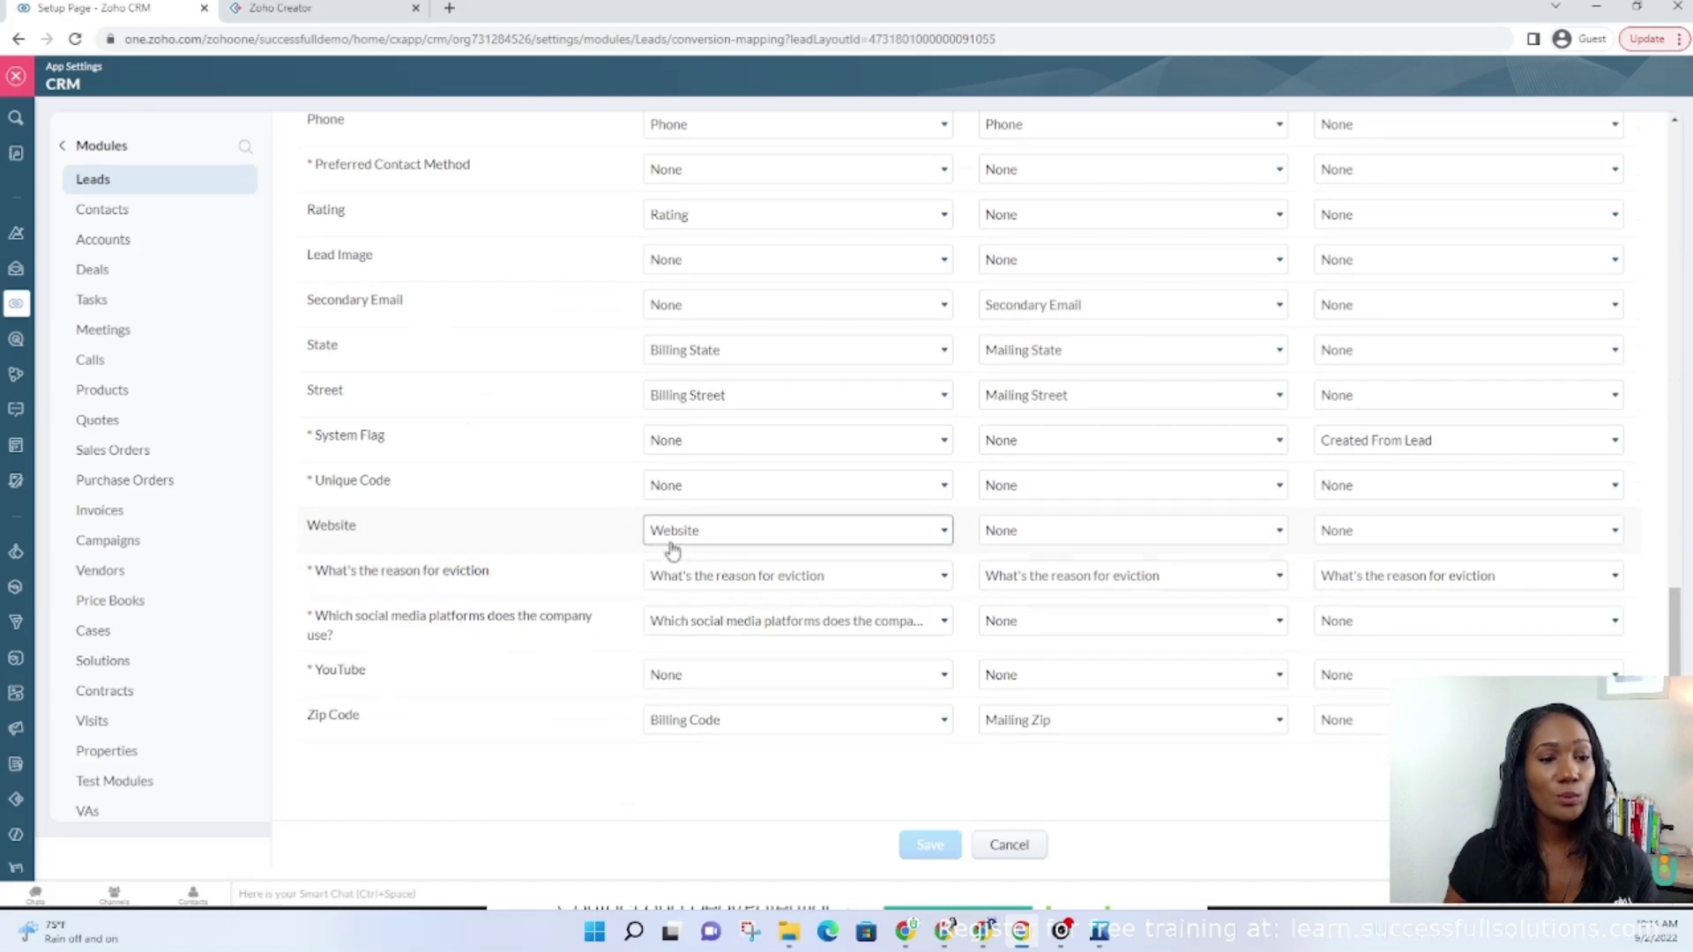
Cancel out of the conversion mapping and the Leads layout editor, keeping everything unchanged
left_click(1016, 854)
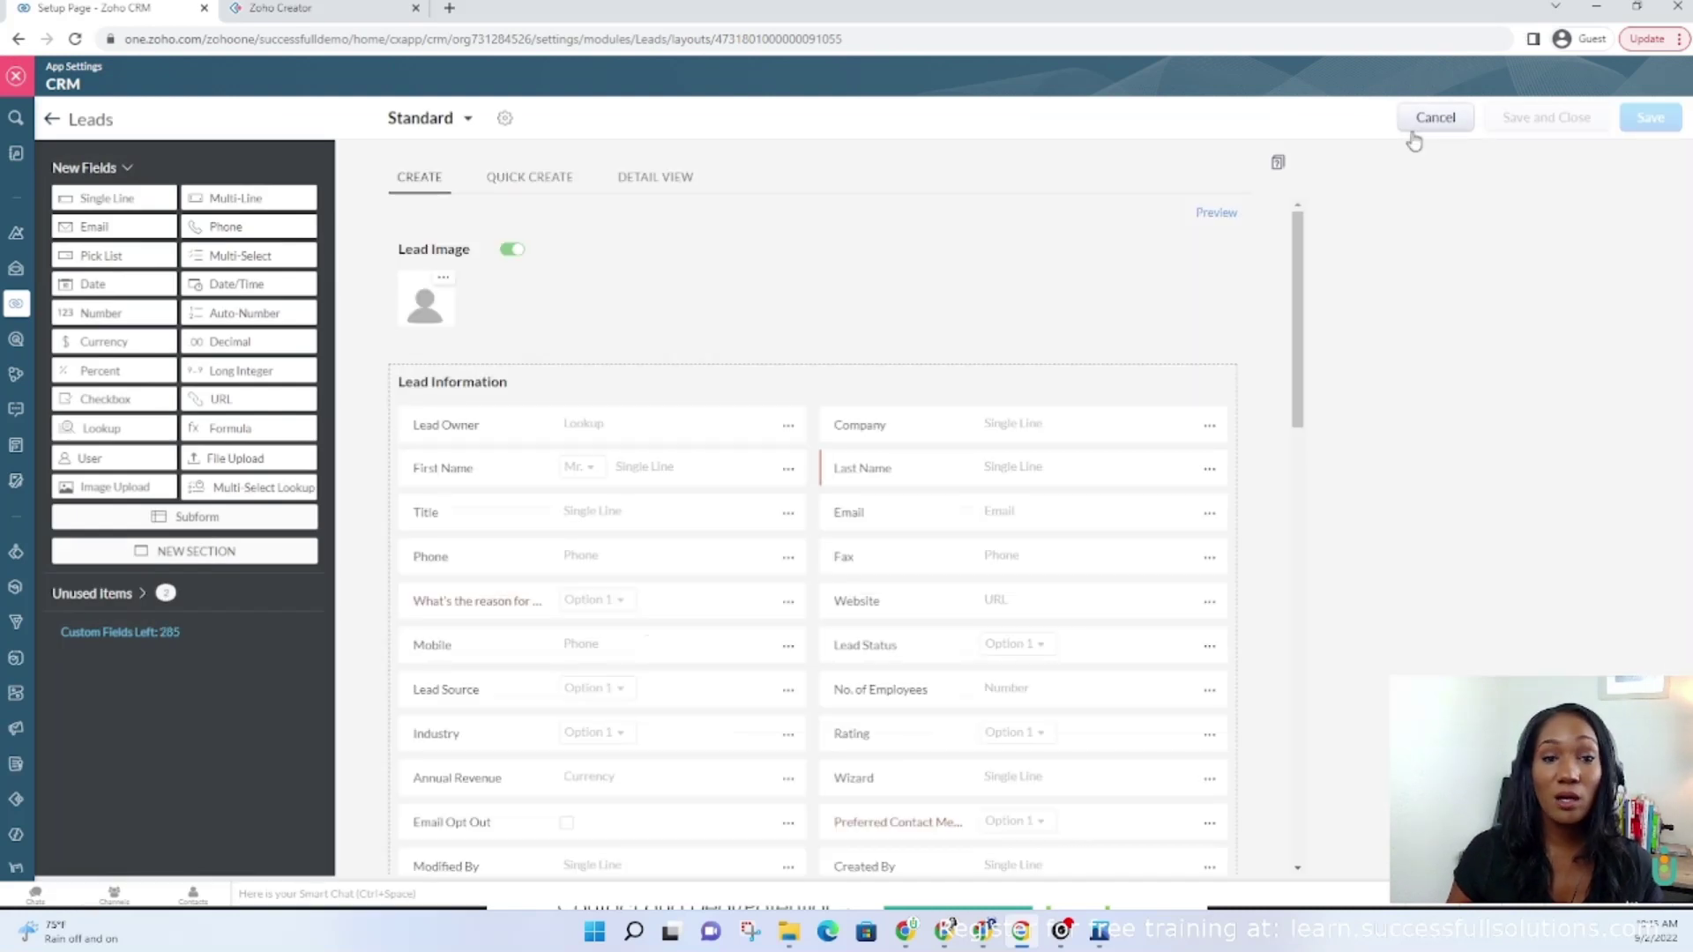
left_click(1411, 123)
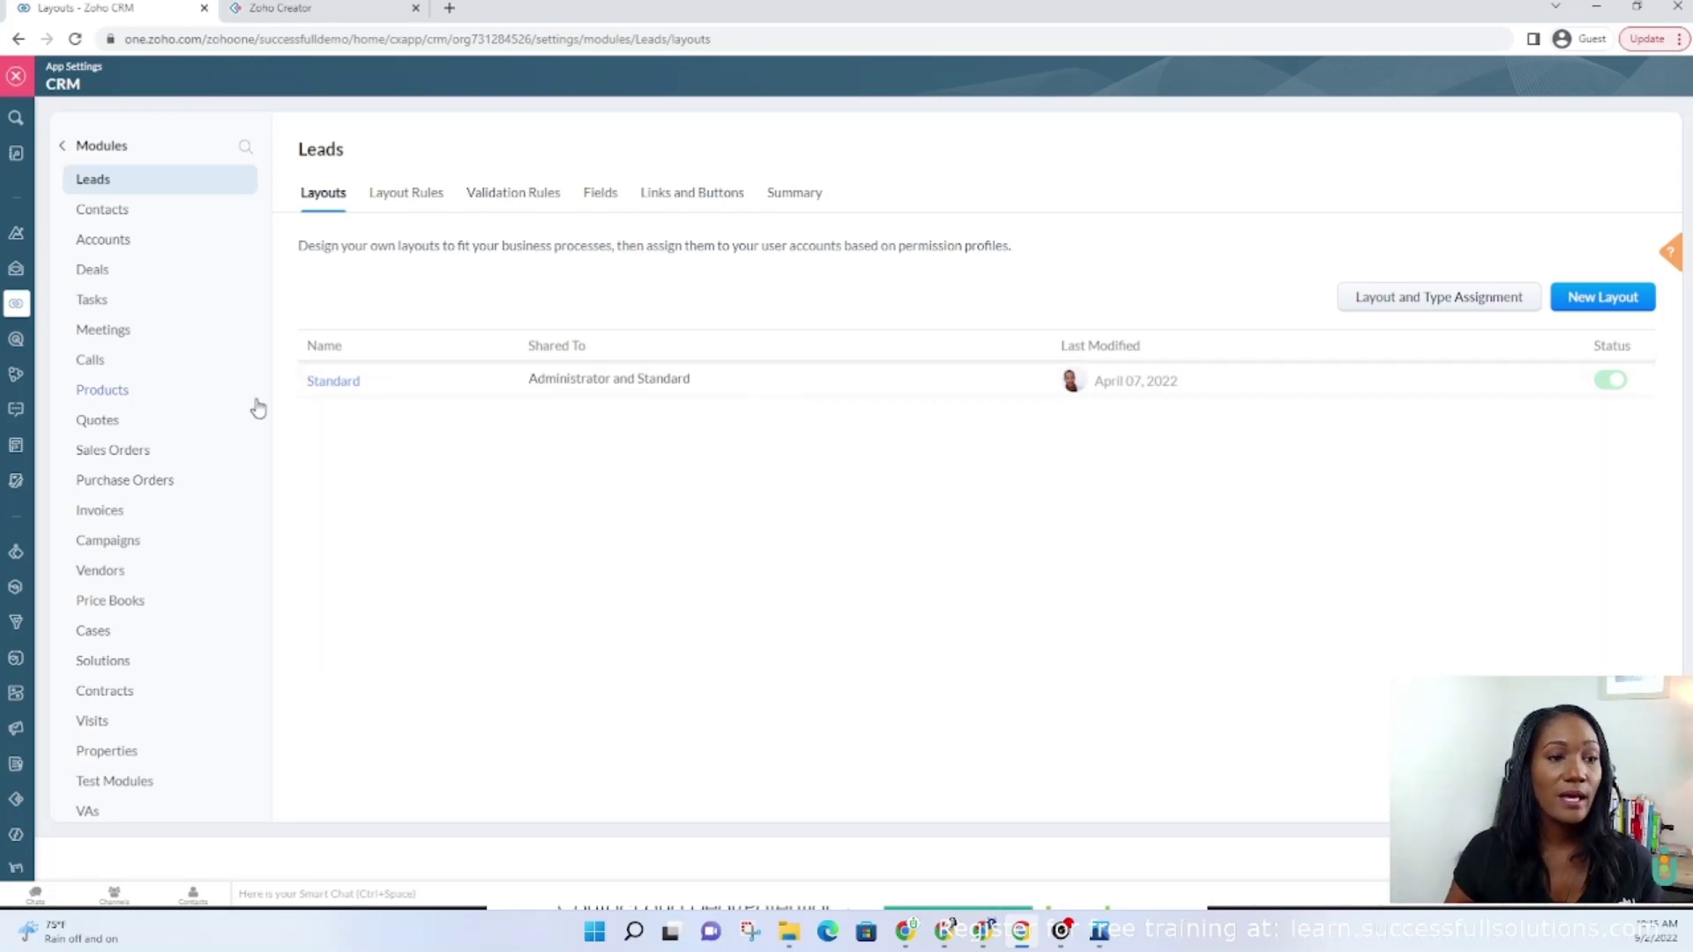
Show the Leads layout rules: Company Structure and System Fields, both active
left_click(405, 194)
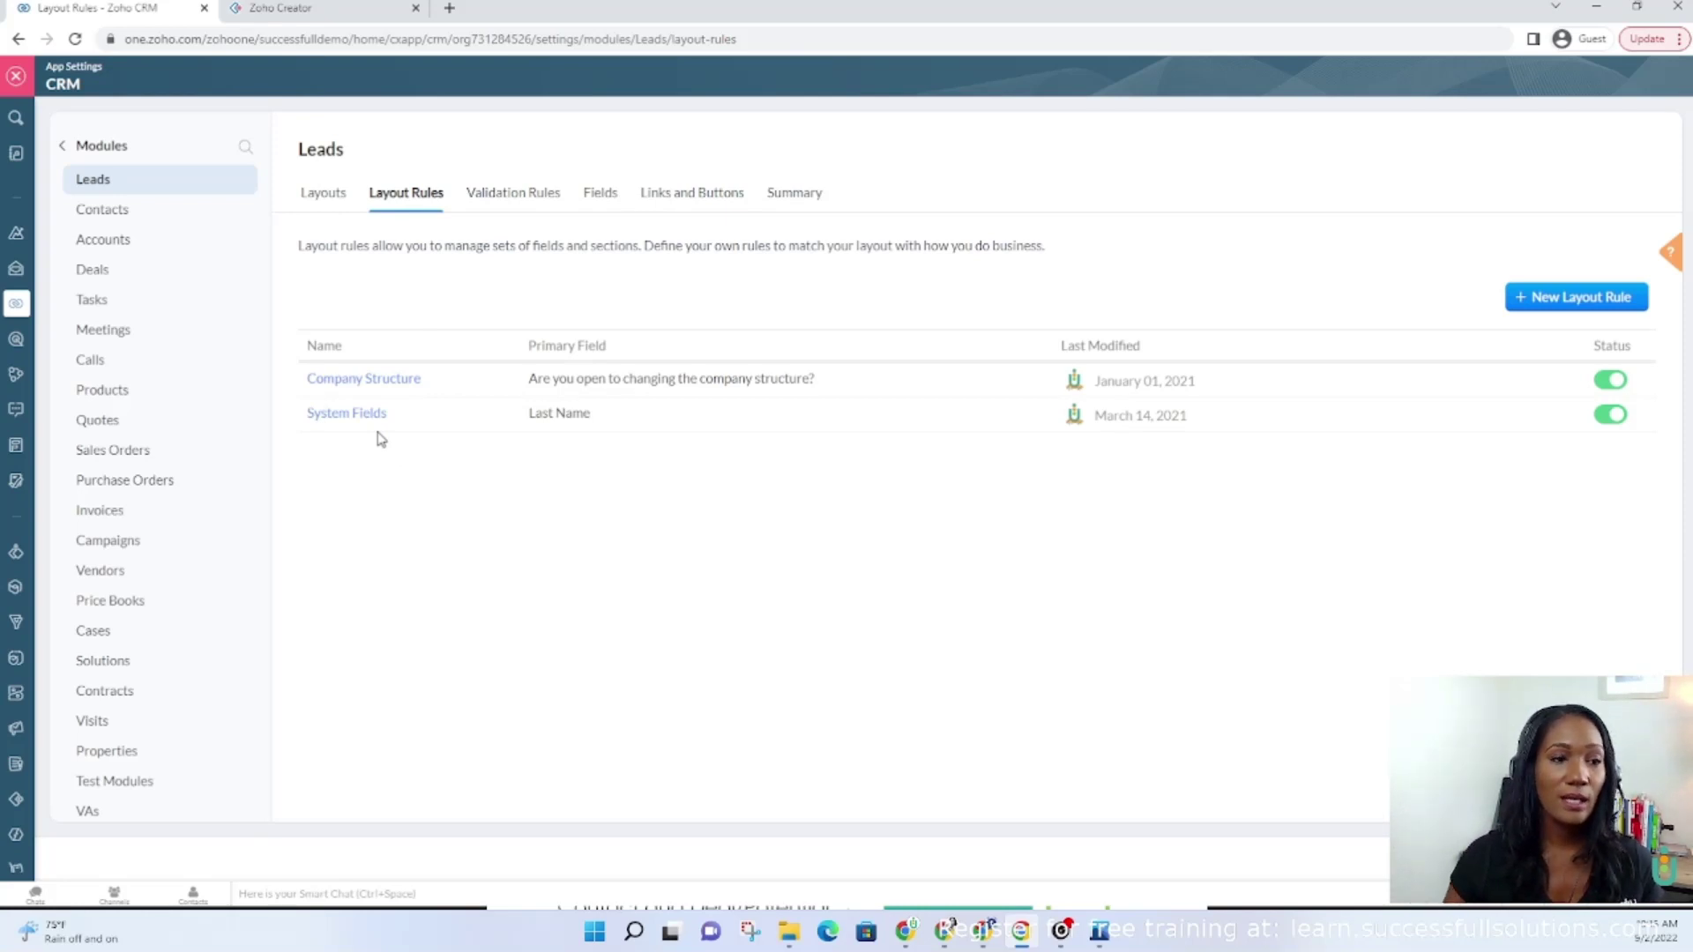
Switch from Layout Rules back to the Leads Layouts list with its single Standard layout
left_click(321, 194)
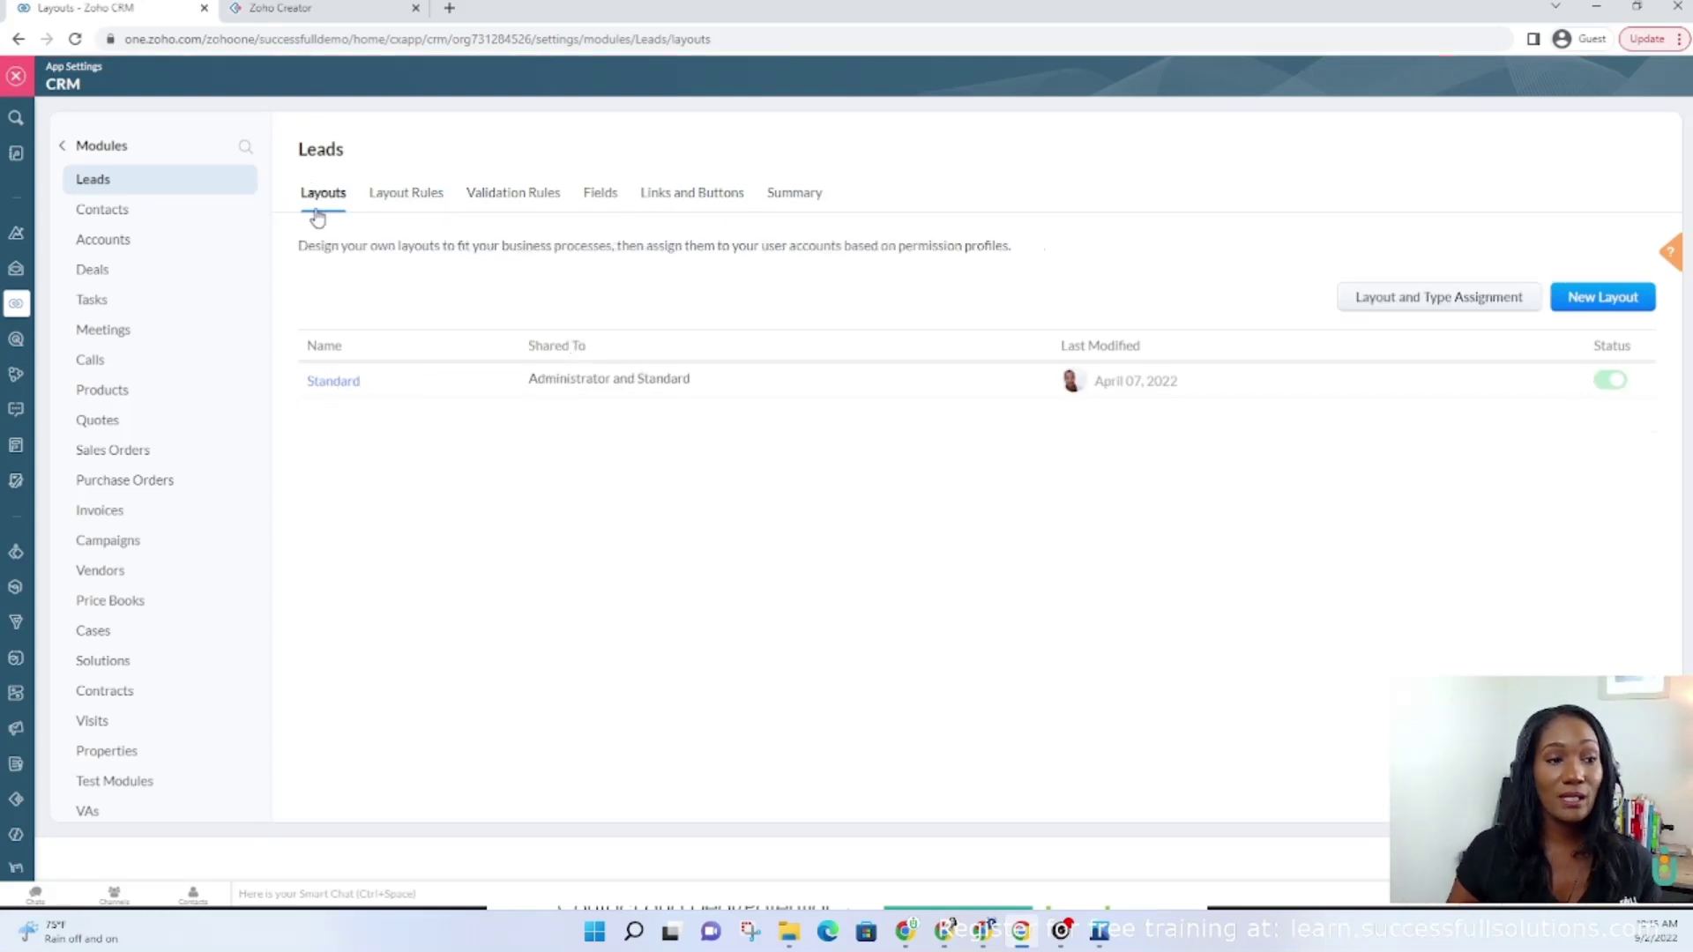